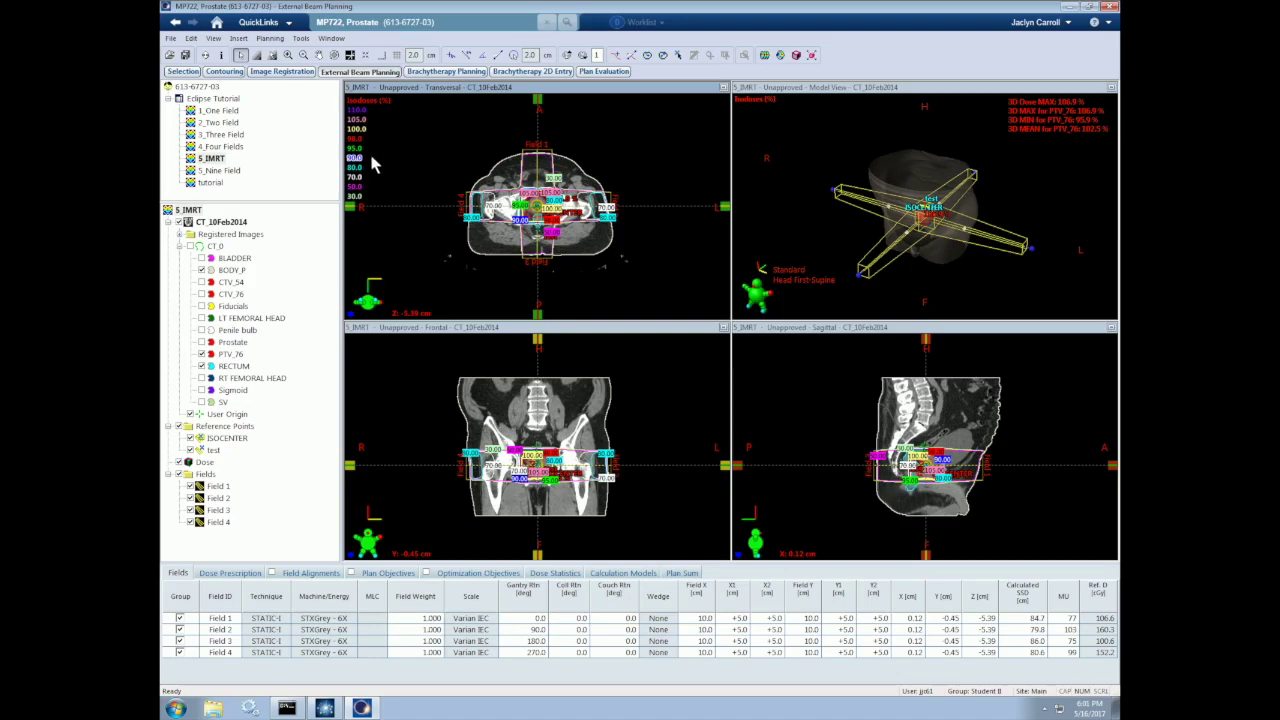
Step: Open the Planning > Optimization > Optimize dialog for the 5_IMRT plan
{"action": "left_click", "coordinate": [270, 38]}
{"action": "mouse_move", "coordinate": [318, 70]}
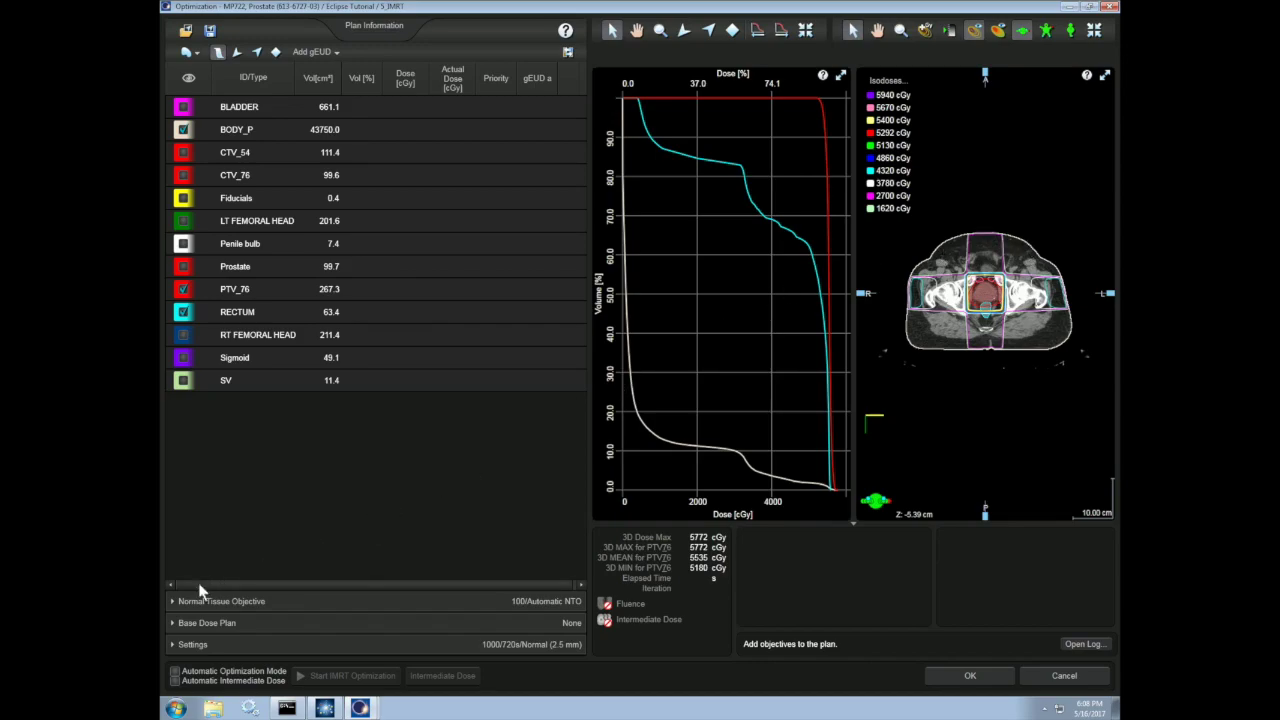
{"action": "left_click", "coordinate": [172, 601]}
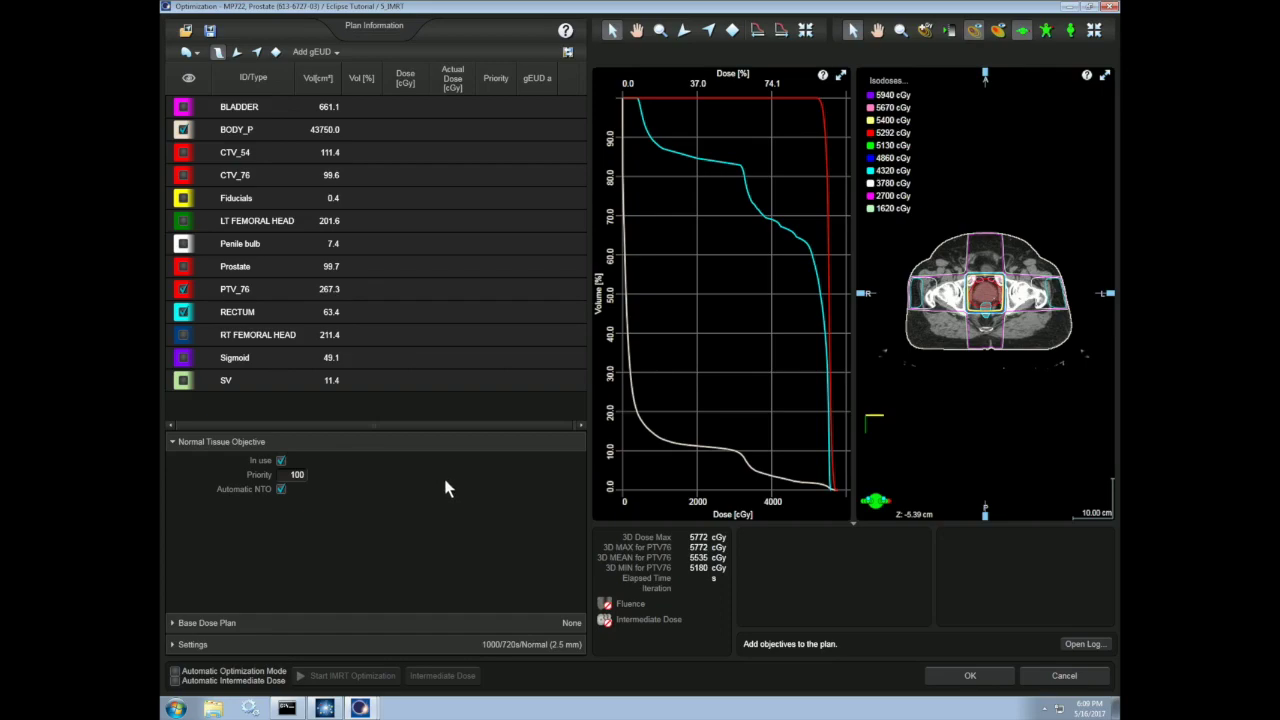
{"action": "left_click", "coordinate": [181, 643]}
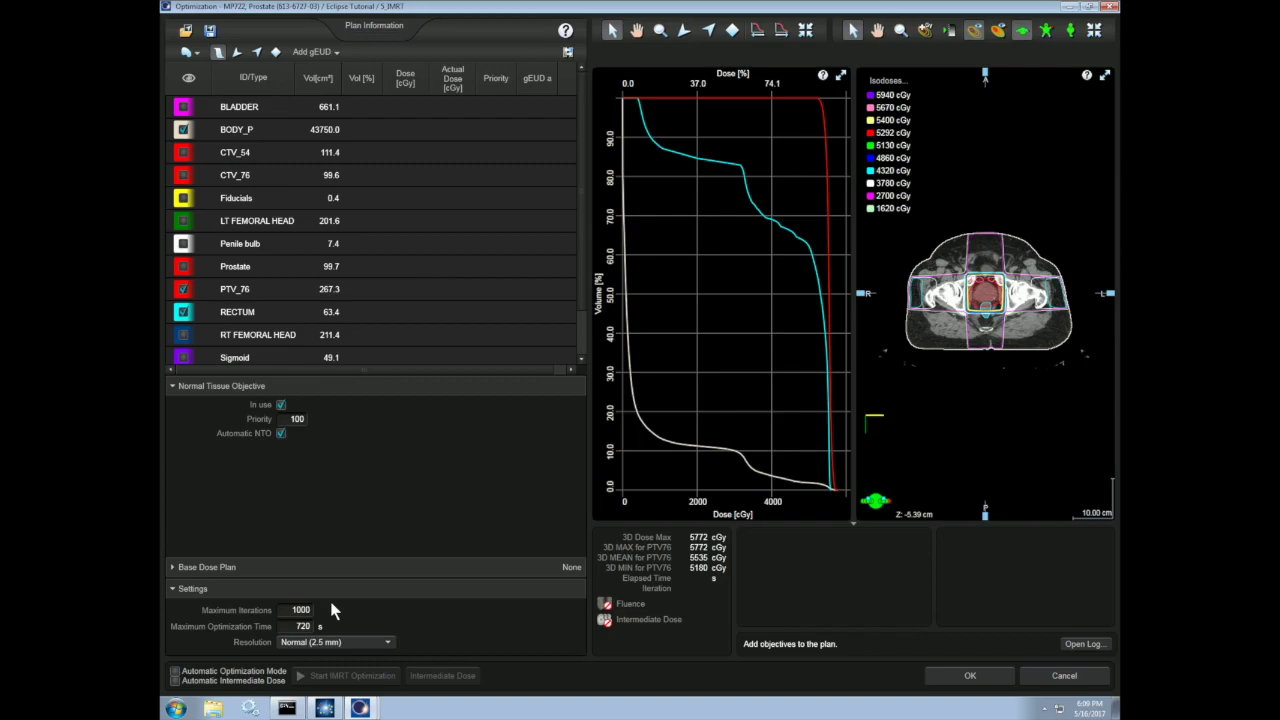
{"action": "left_click", "coordinate": [320, 643]}
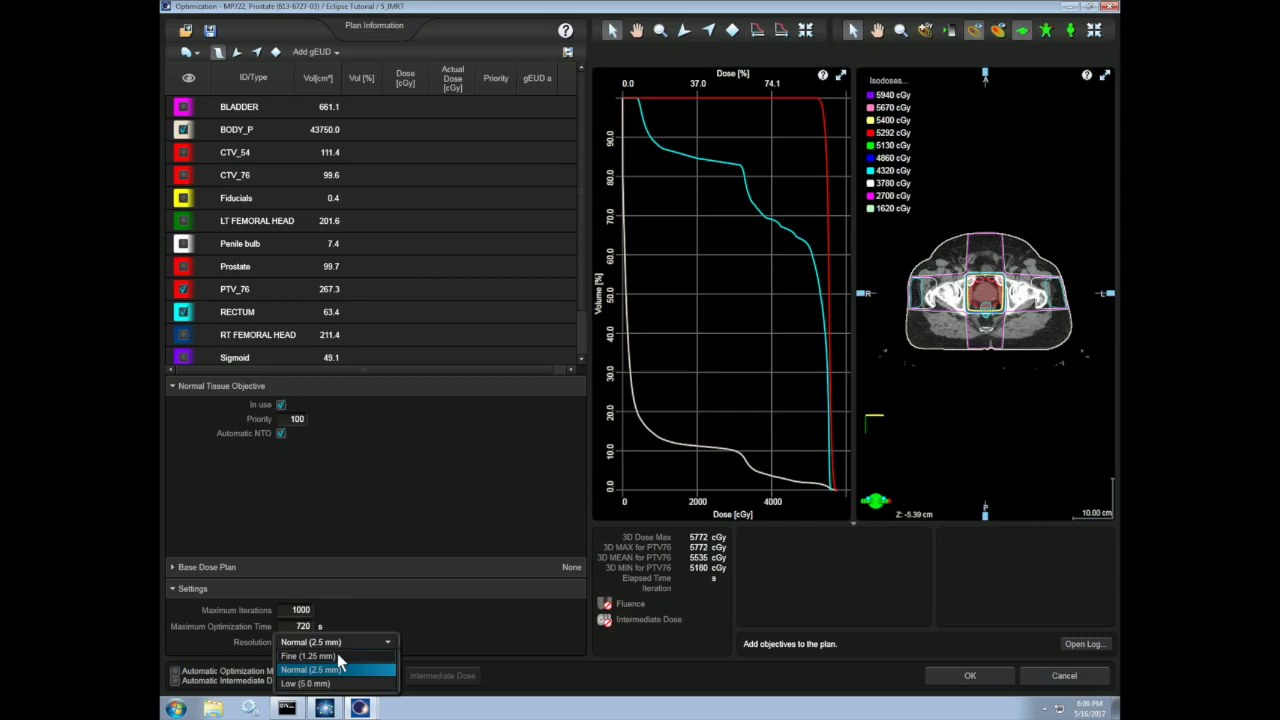
{"action": "left_click", "coordinate": [268, 587]}
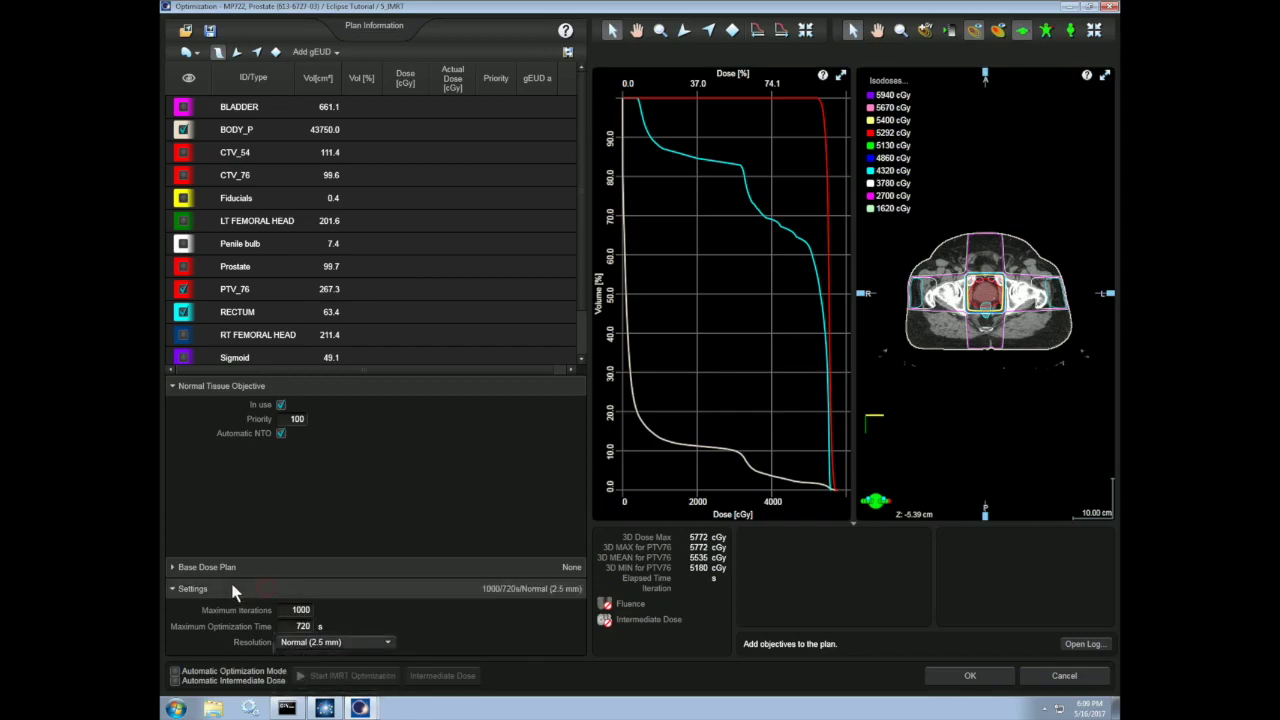
{"action": "left_click", "coordinate": [233, 589]}
{"action": "left_click", "coordinate": [213, 440]}
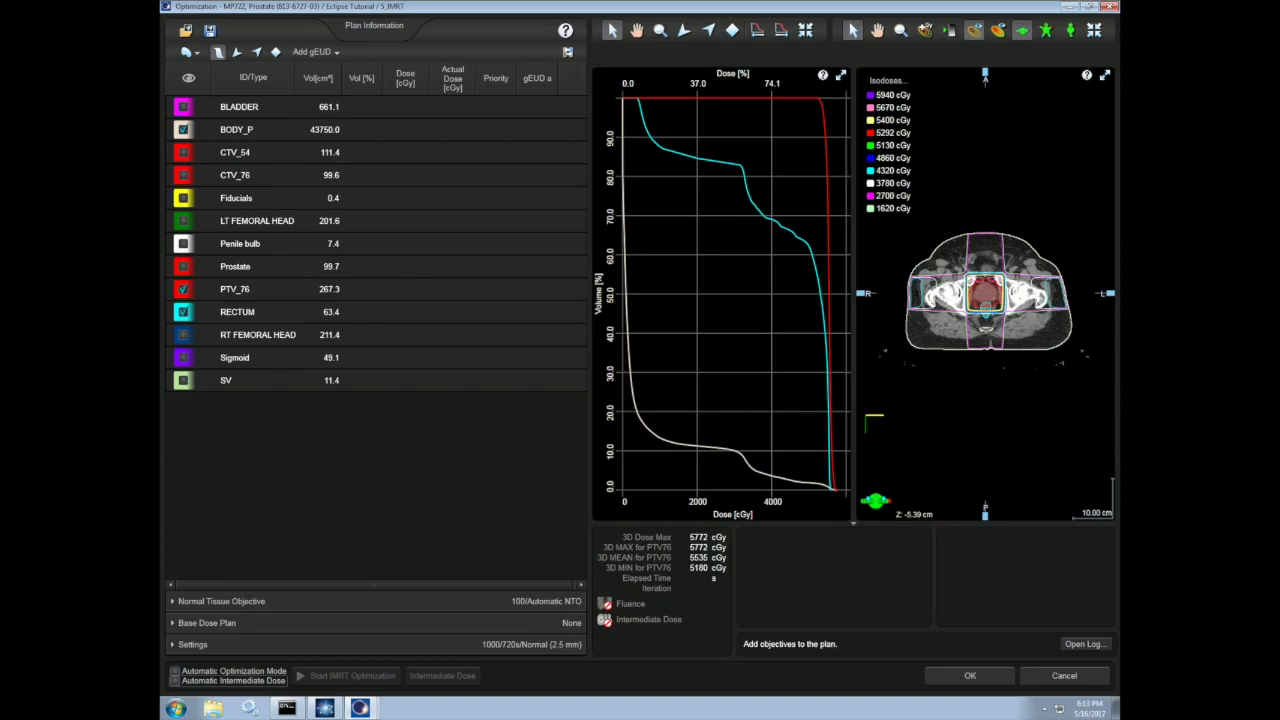
Step: Add upper and lower objectives to PTV_76, setting the lower one to 100% volume and 5400 cGy
{"action": "left_click", "coordinate": [245, 289]}
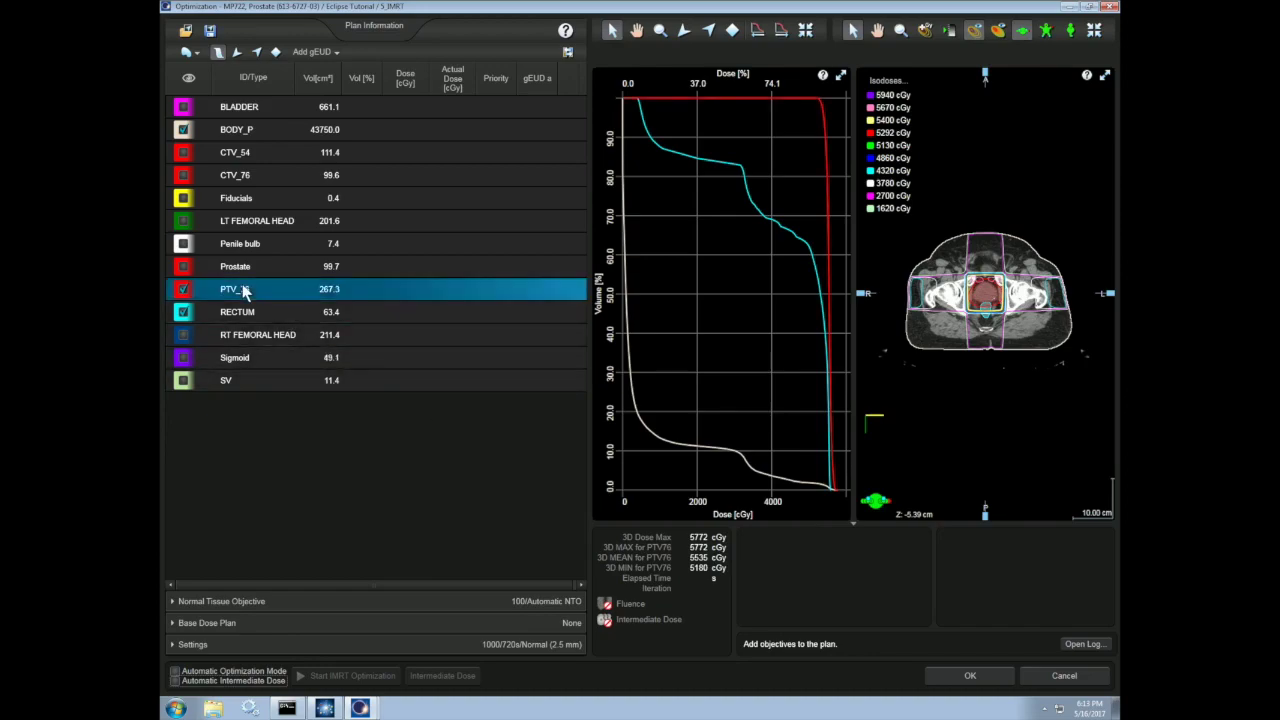
{"action": "left_click", "coordinate": [237, 53]}
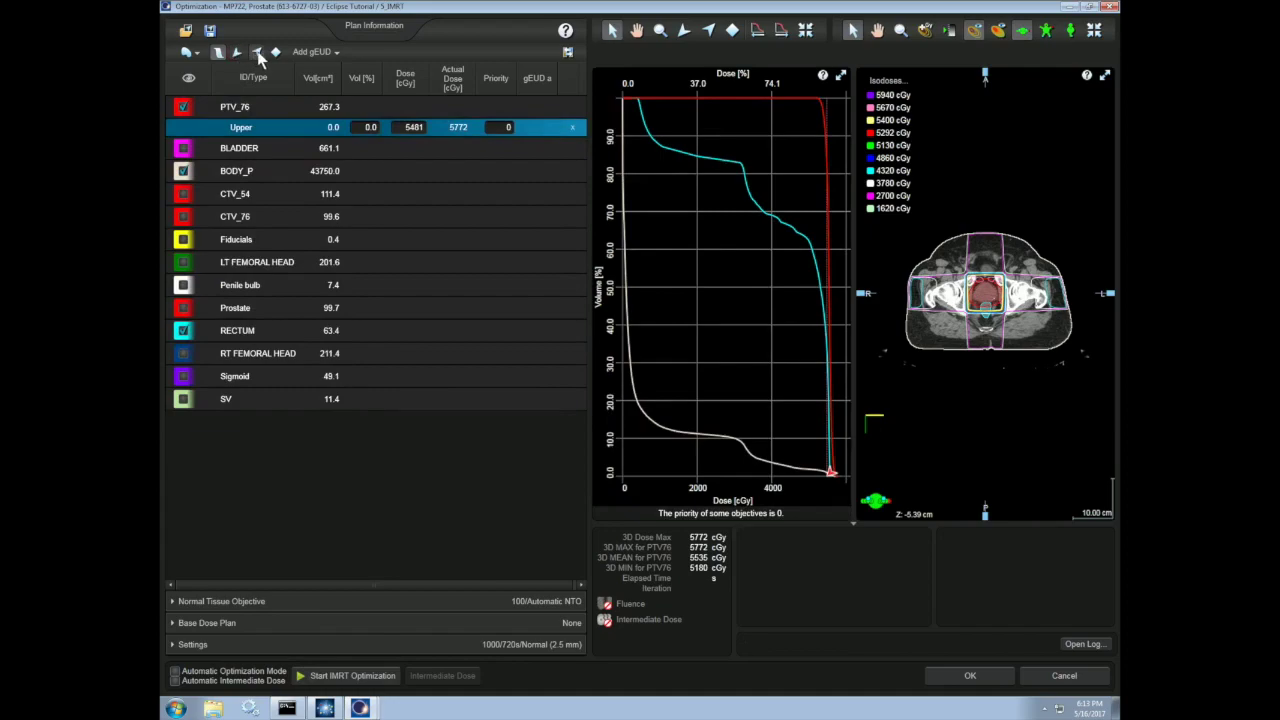
{"action": "left_click", "coordinate": [257, 54]}
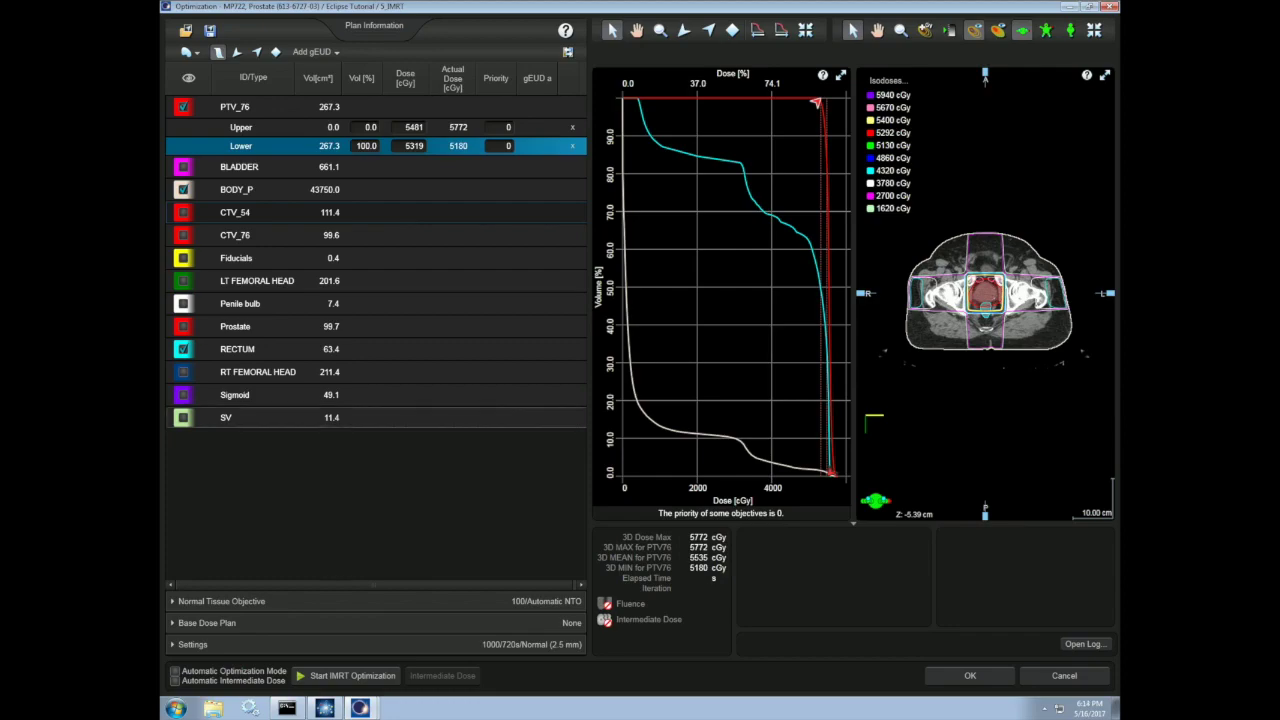
{"action": "left_click", "coordinate": [366, 147]}
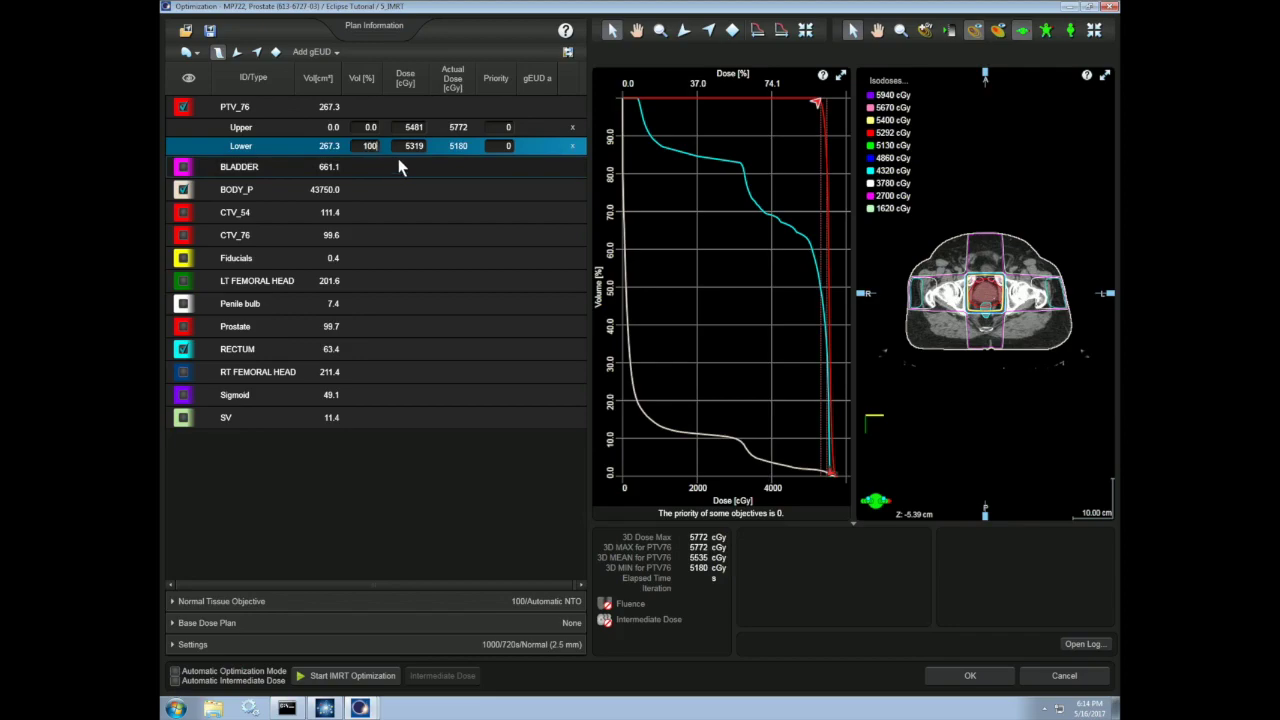
{"action": "left_click", "coordinate": [411, 146]}
{"action": "type", "text": "540"}
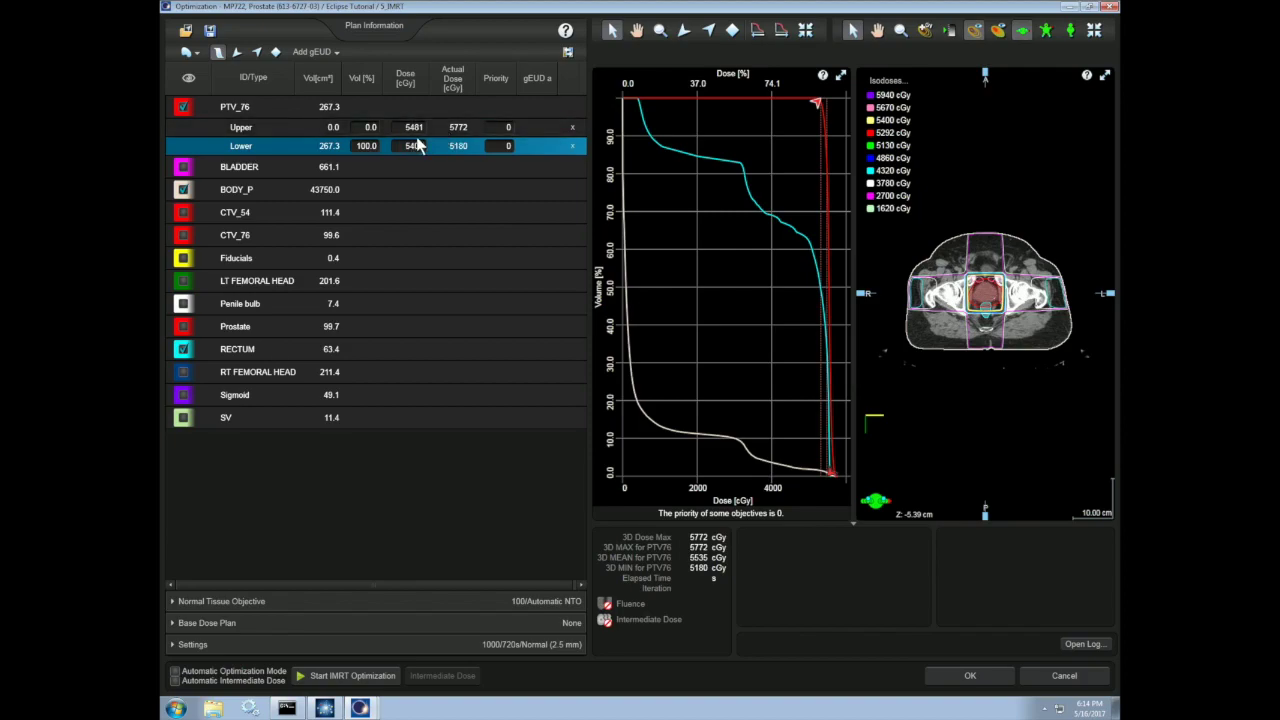
{"action": "type", "text": "0"}
{"action": "key", "text": "Tab"}
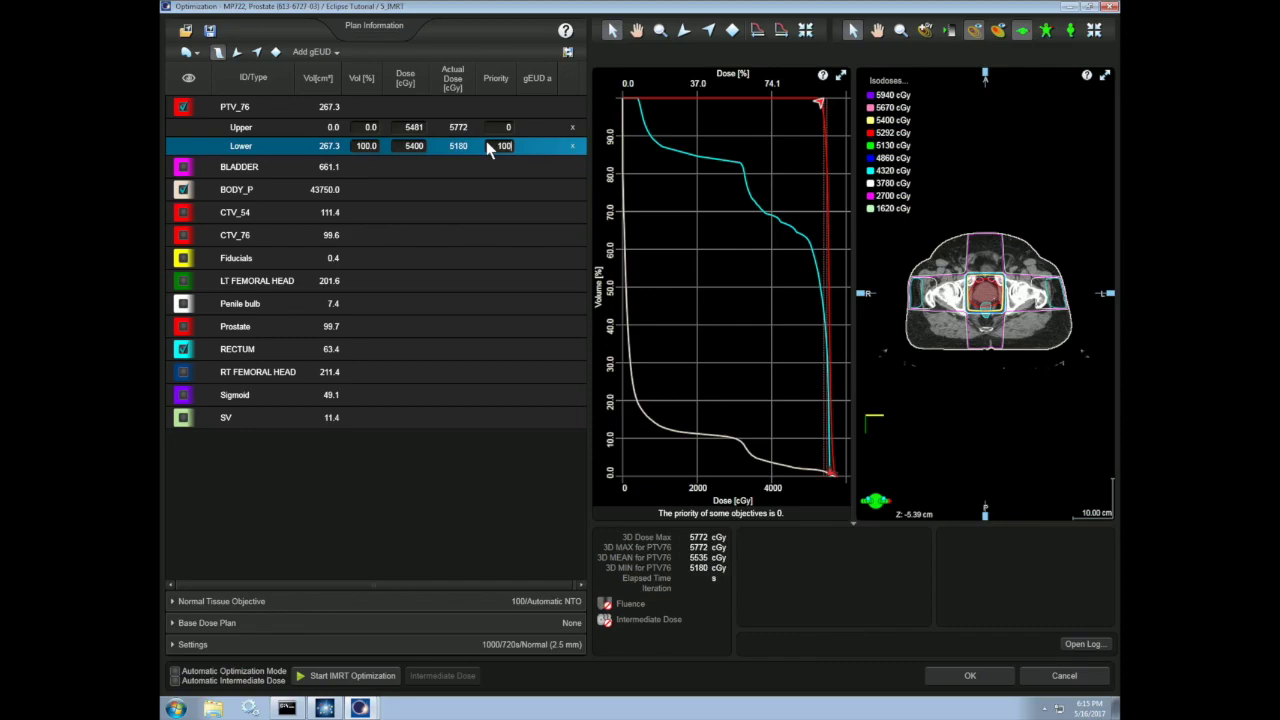
Step: Enter 5670 cGy as the PTV_76 upper objective dose
{"action": "left_click", "coordinate": [371, 127]}
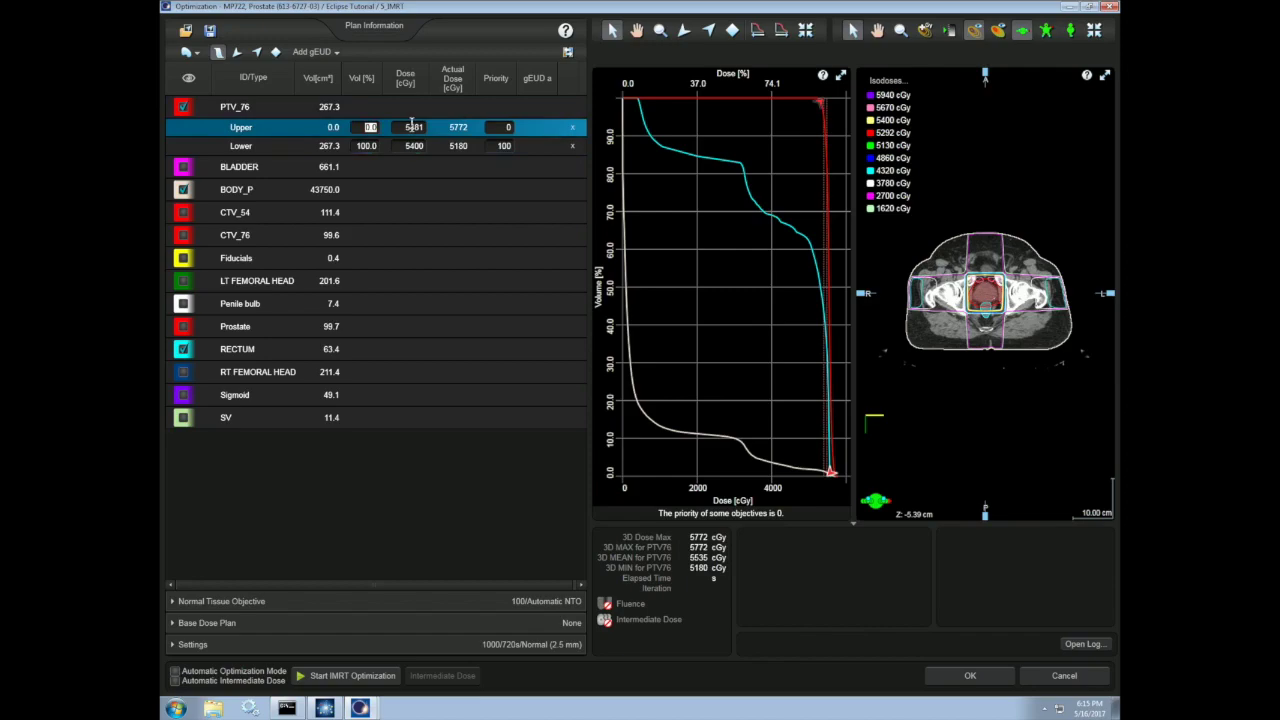
{"action": "left_click", "coordinate": [413, 127]}
{"action": "type", "text": "5670"}
Step: Commit the 5670 cGy upper dose, then re-enter 100% volume and 5400 cGy for the lower objective
{"action": "left_click", "coordinate": [507, 128]}
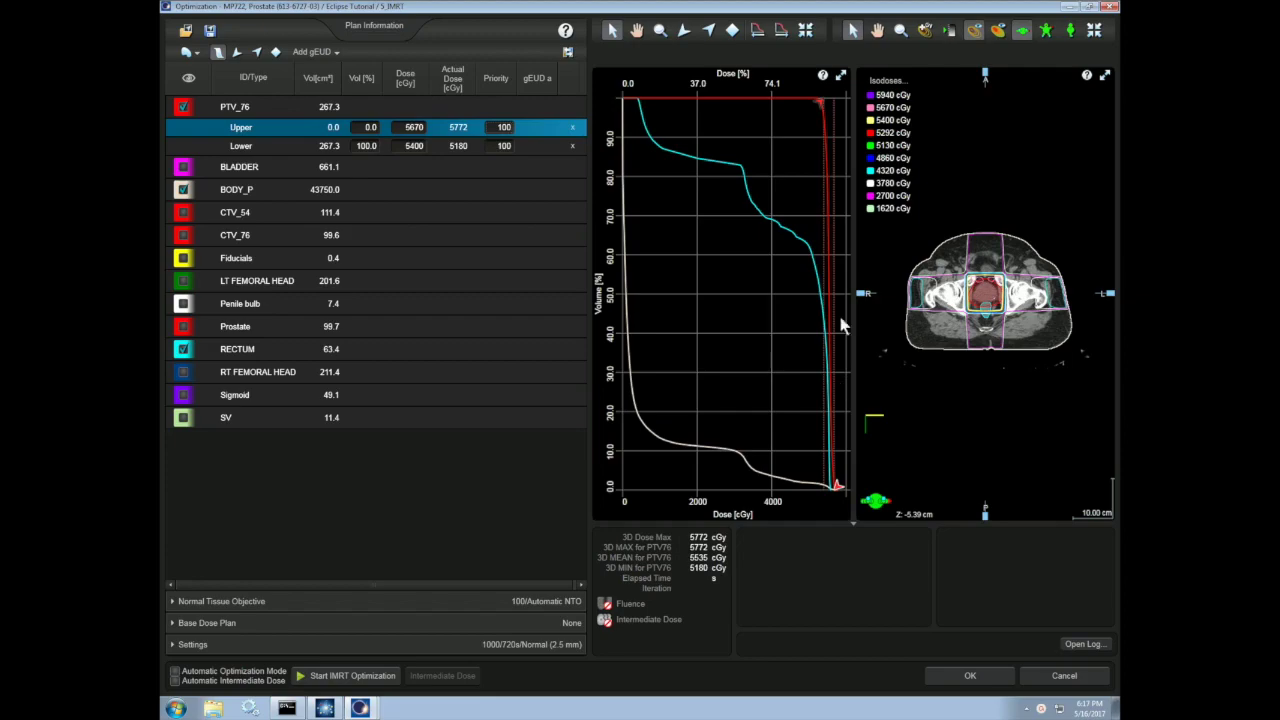
{"action": "mouse_move", "coordinate": [821, 106]}
{"action": "left_mouse_down"}
{"action": "mouse_move", "coordinate": [807, 136]}
{"action": "mouse_move", "coordinate": [805, 104]}
{"action": "mouse_move", "coordinate": [817, 110]}
{"action": "left_mouse_up"}
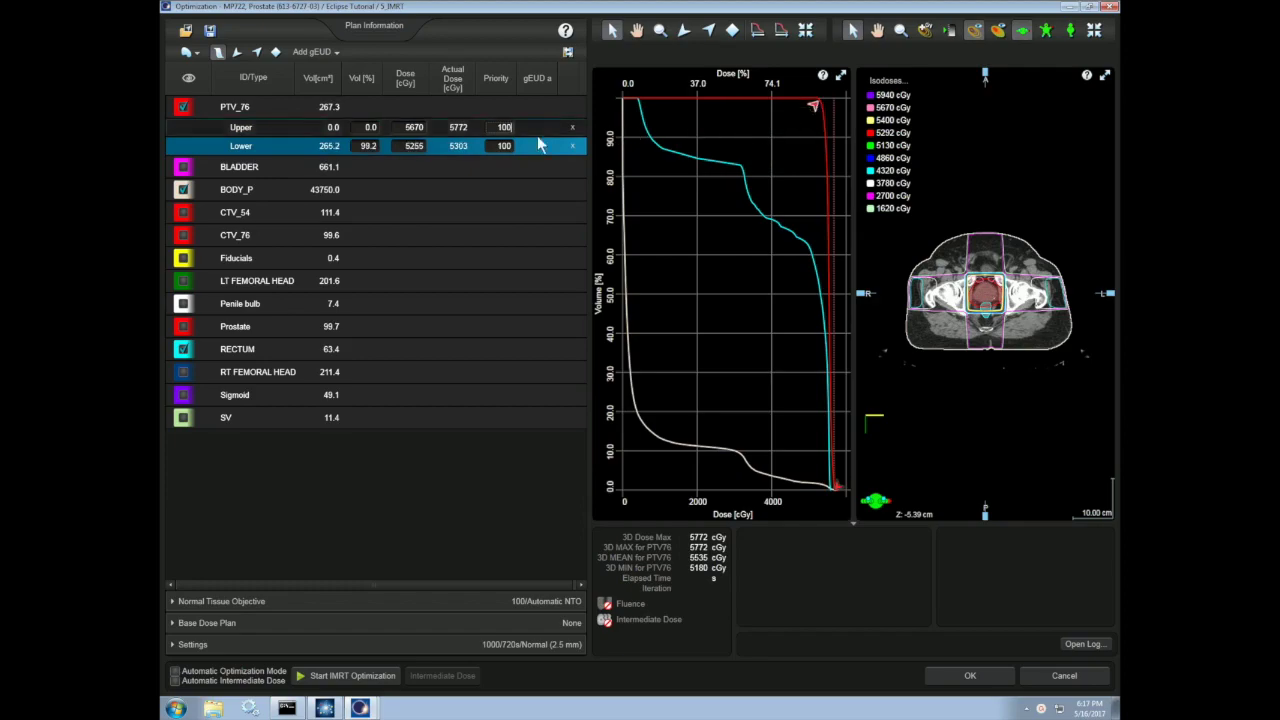
{"action": "left_click", "coordinate": [367, 147]}
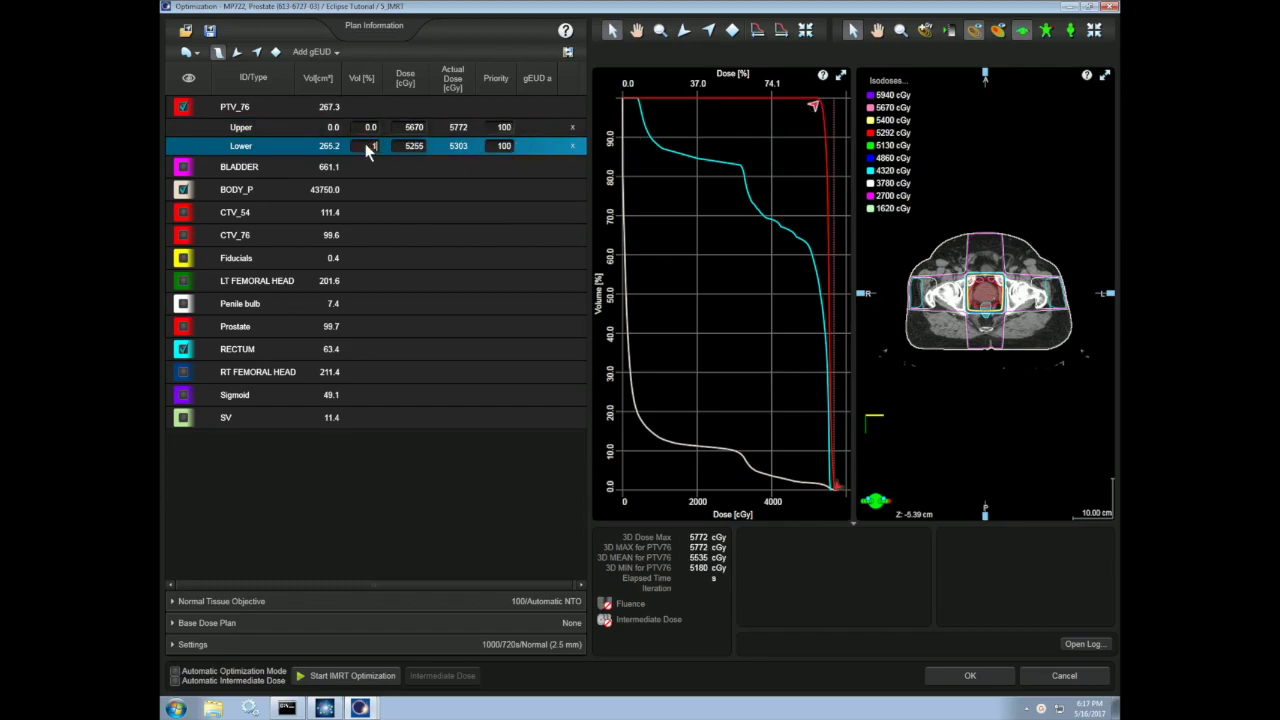
{"action": "type", "text": "100"}
{"action": "left_click", "coordinate": [413, 148]}
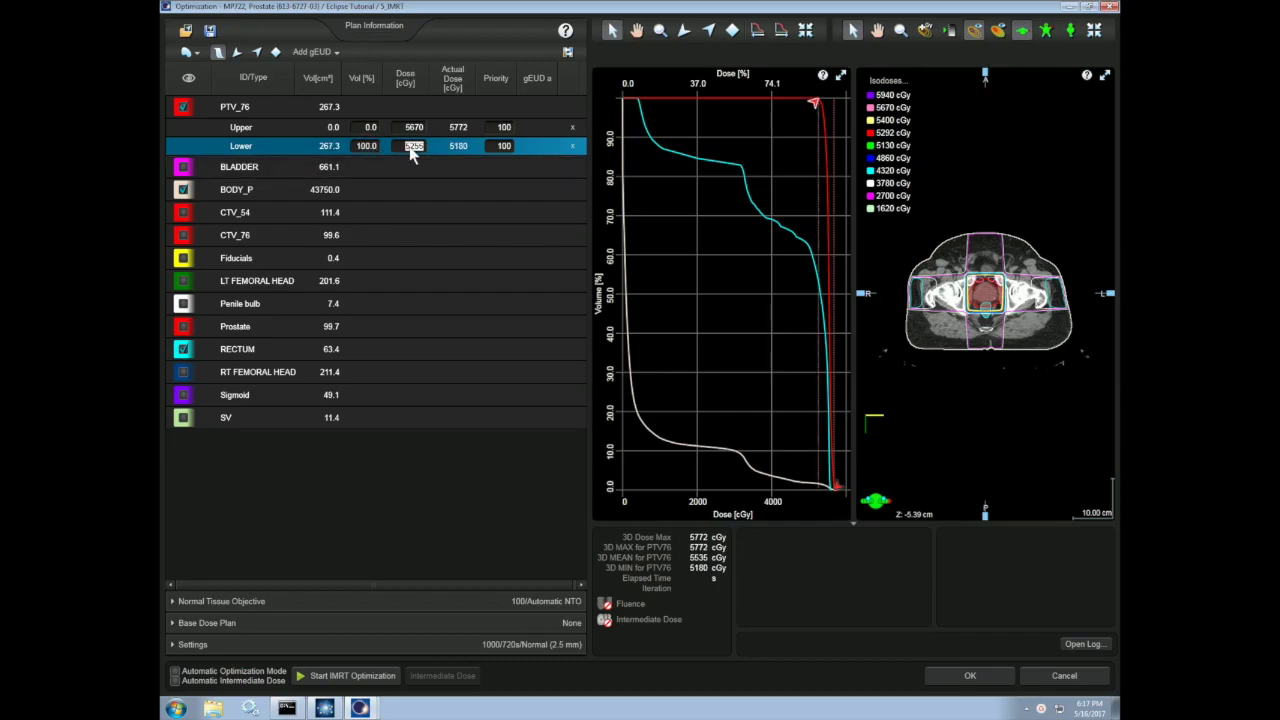
{"action": "type", "text": "5400"}
{"action": "key", "text": "Return"}
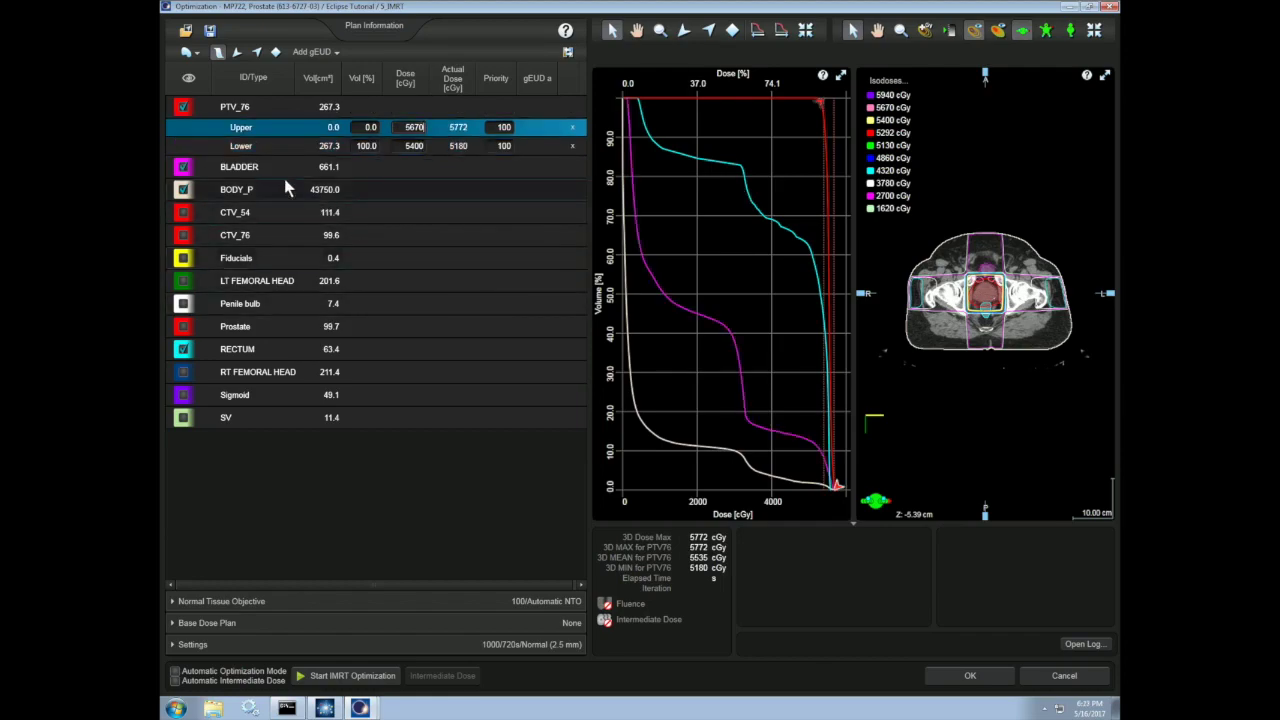
Step: Select BLADDER and add three upper dose objectives
{"action": "left_click", "coordinate": [260, 168]}
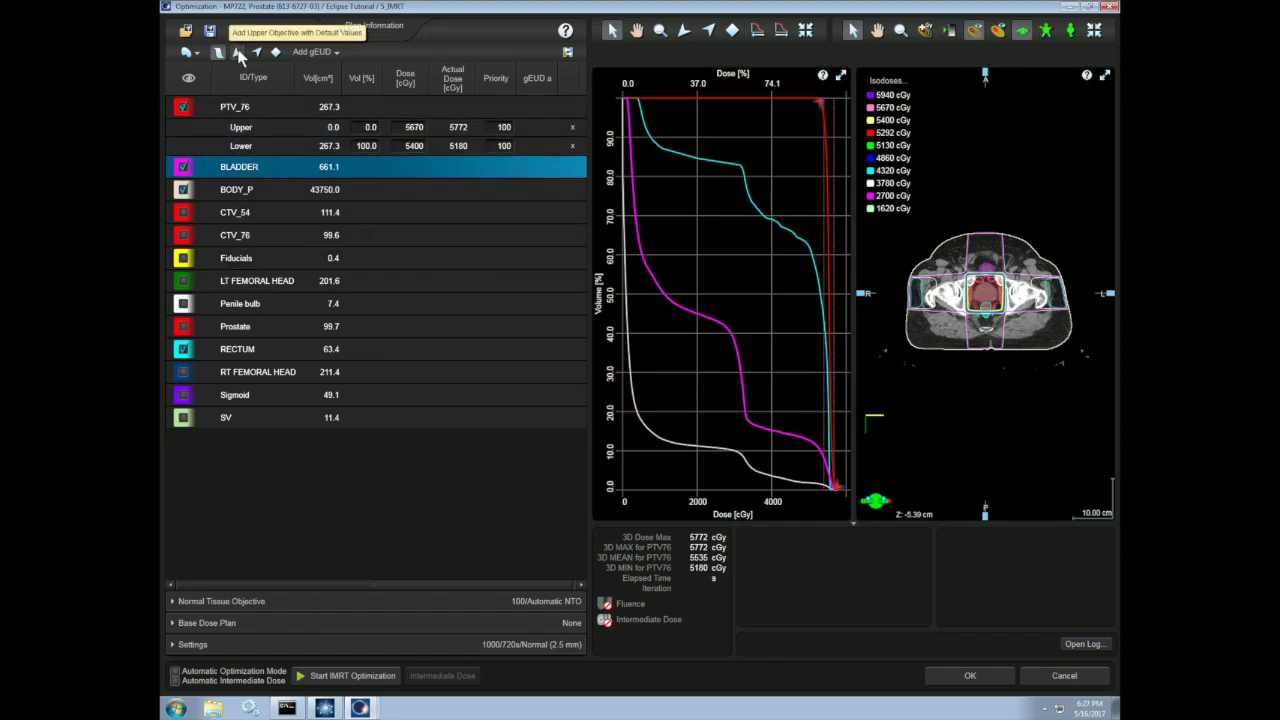
{"action": "left_click", "coordinate": [238, 53]}
{"action": "left_click", "coordinate": [238, 53]}
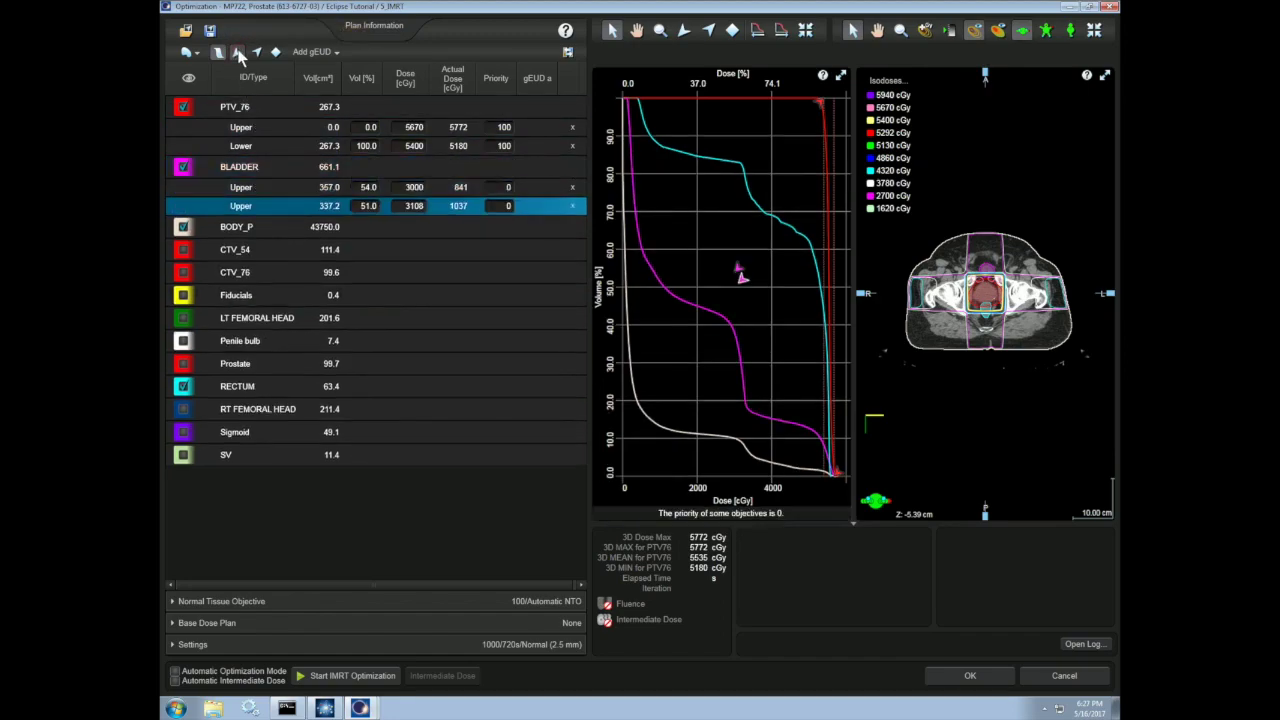
{"action": "left_click", "coordinate": [238, 53]}
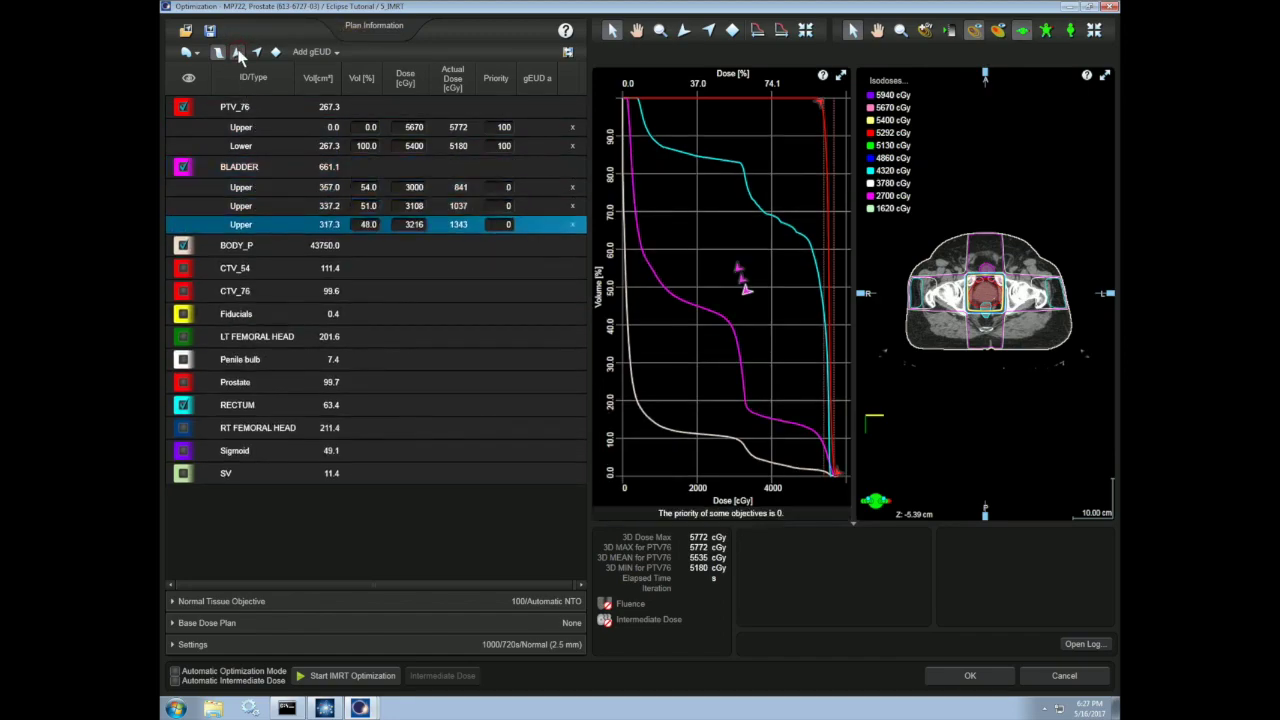
Step: Set the bladder objectives to 0%/7500 cGy, 25%/6500 cGy and 40%/4000 cGy
{"action": "left_click", "coordinate": [369, 188]}
{"action": "key", "text": "BackSpace"}
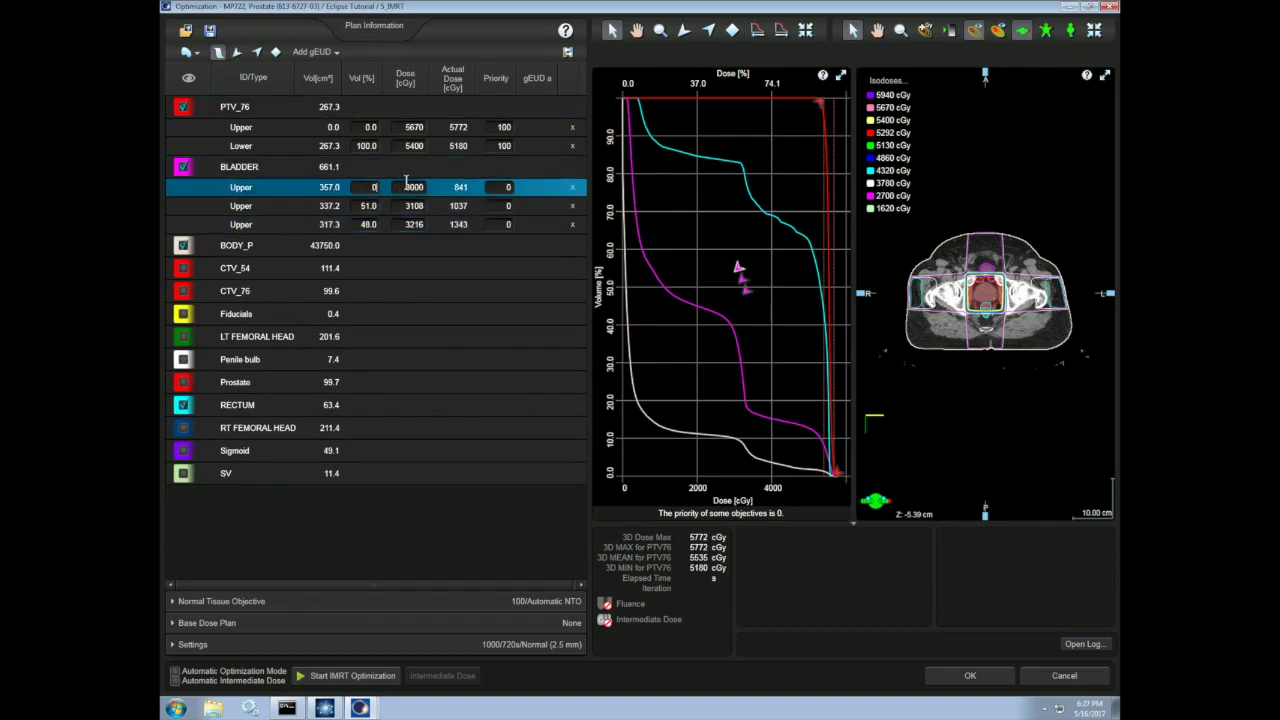
{"action": "type", "text": "0"}
{"action": "left_click", "coordinate": [410, 187]}
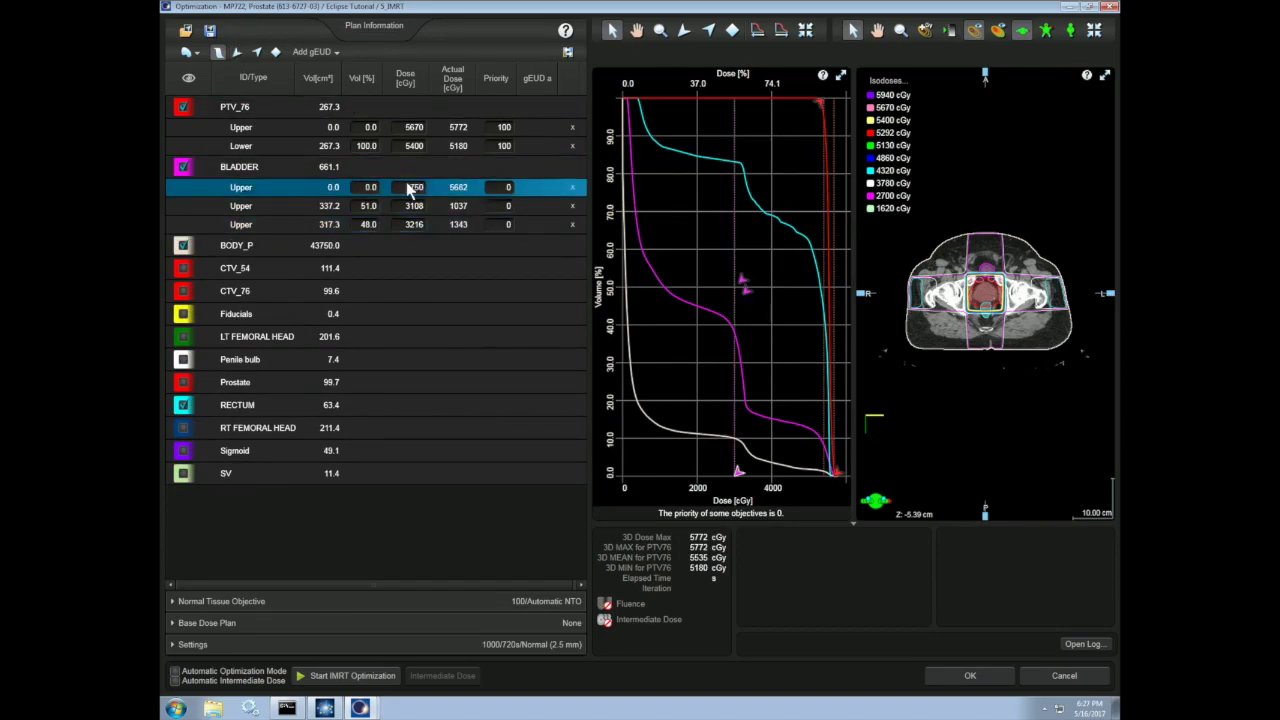
{"action": "type", "text": "7500"}
{"action": "left_click", "coordinate": [370, 206]}
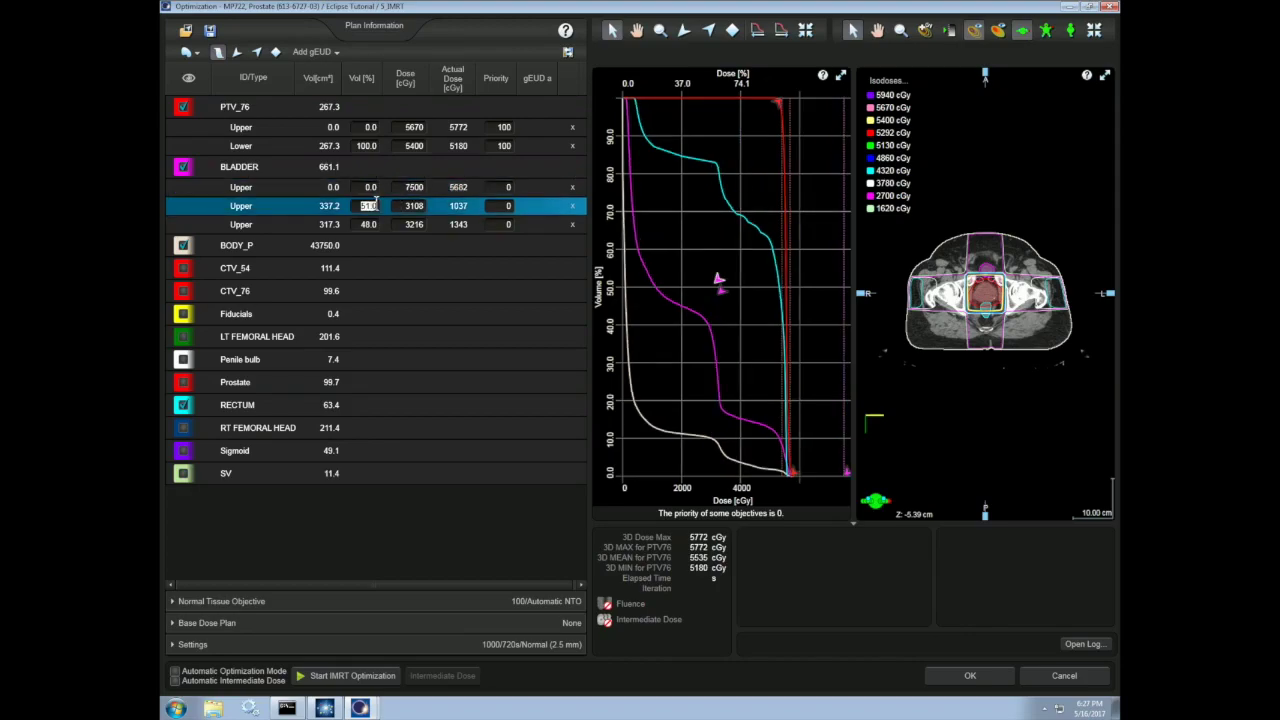
{"action": "left_click", "coordinate": [410, 206]}
{"action": "left_click", "coordinate": [370, 224]}
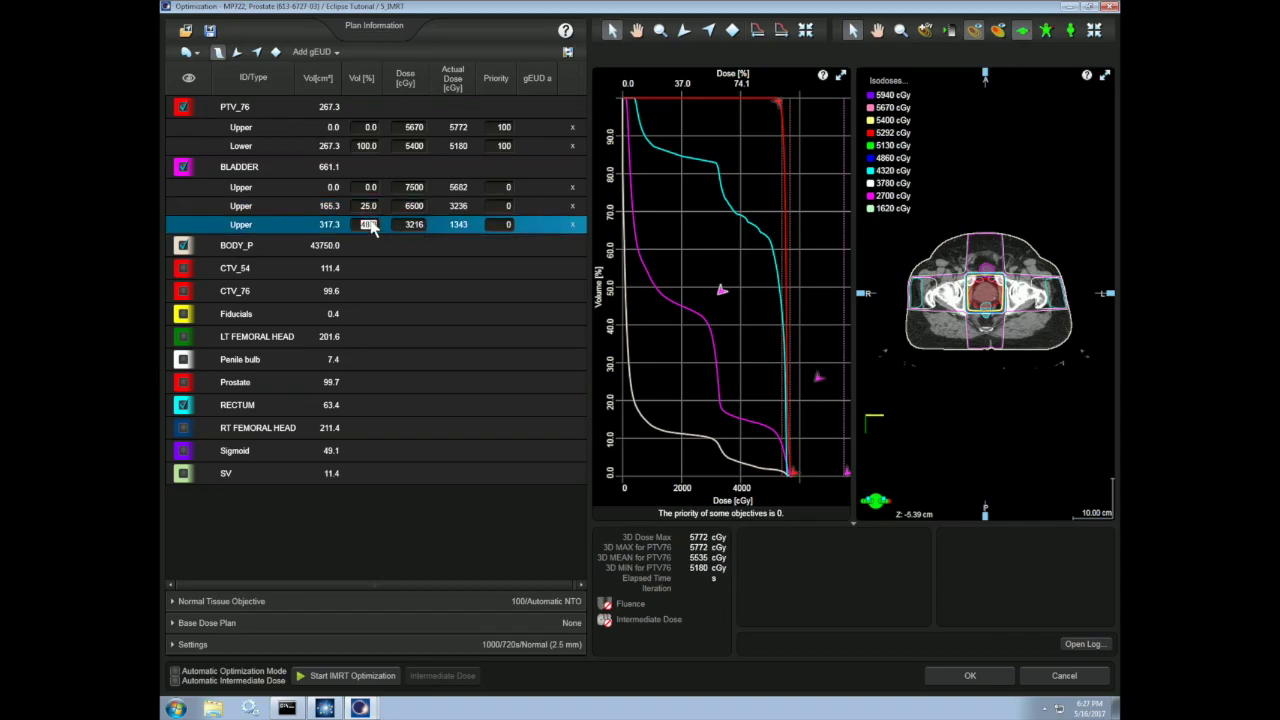
{"action": "type", "text": "40"}
{"action": "left_click", "coordinate": [410, 224]}
{"action": "type", "text": "4000"}
Step: Give all three bladder objectives priority 75
{"action": "left_click", "coordinate": [498, 187]}
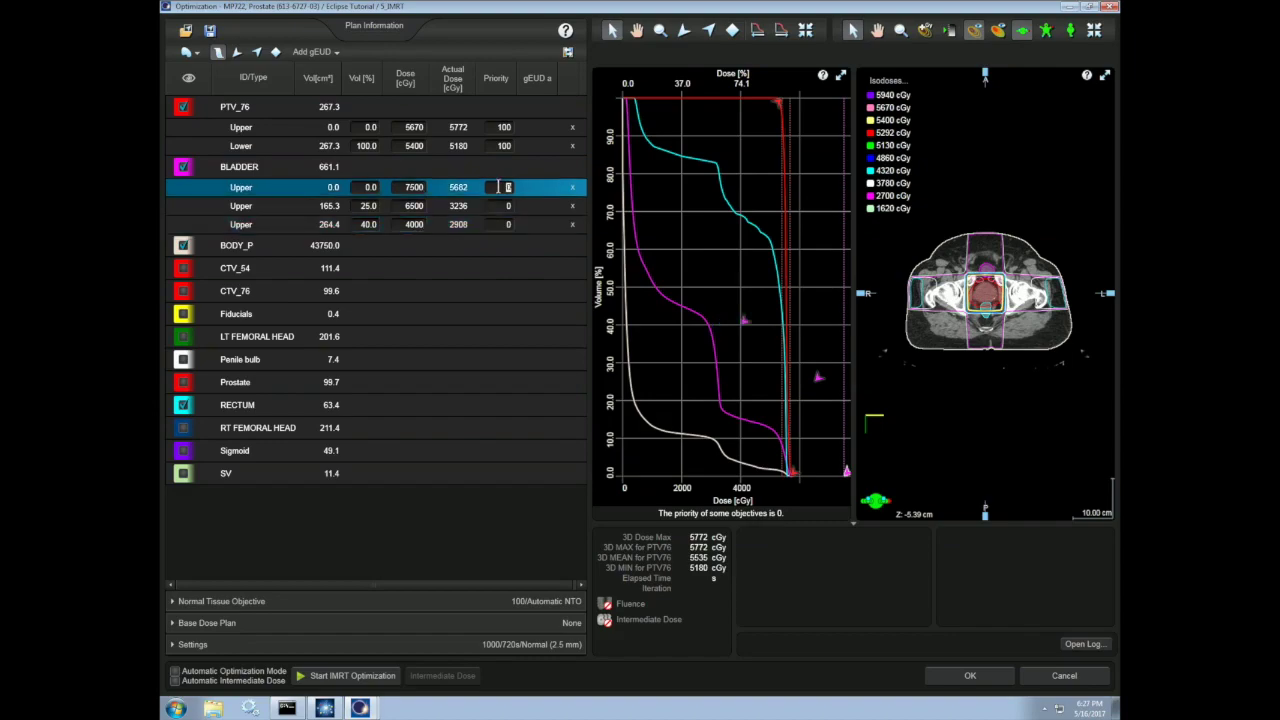
{"action": "type", "text": "75"}
{"action": "left_click", "coordinate": [500, 205]}
{"action": "type", "text": "75"}
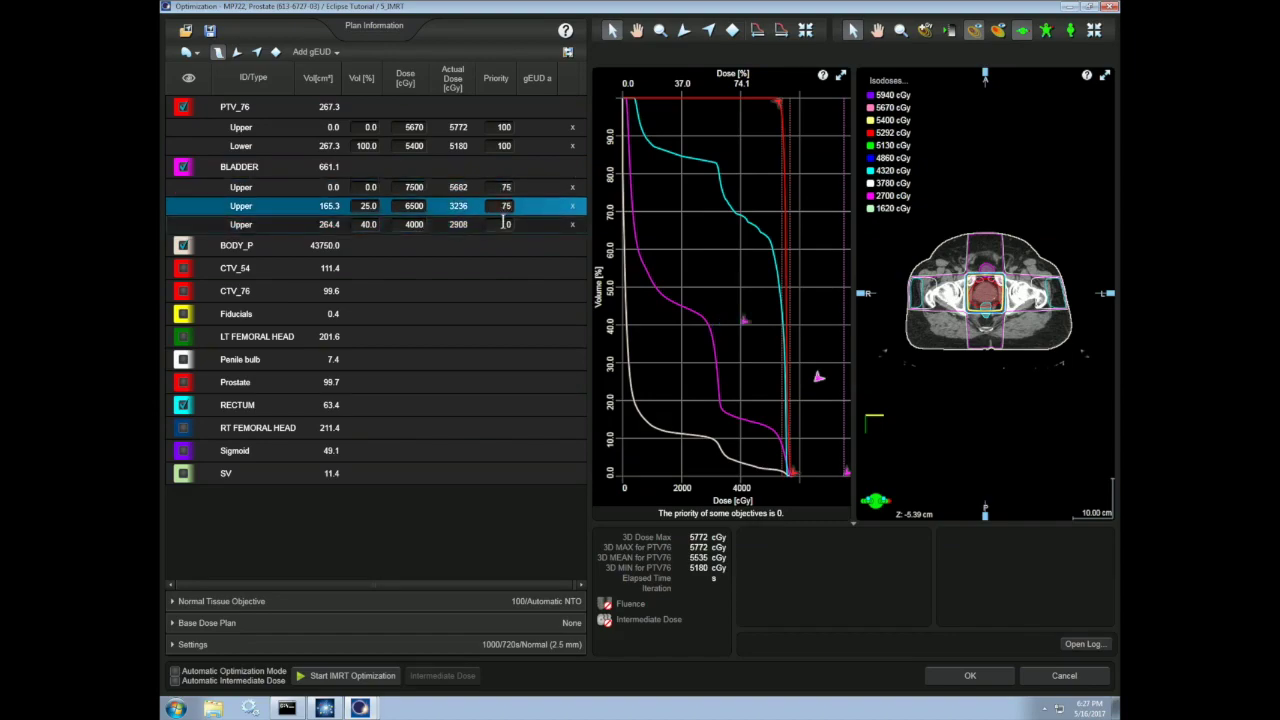
{"action": "left_click", "coordinate": [505, 224]}
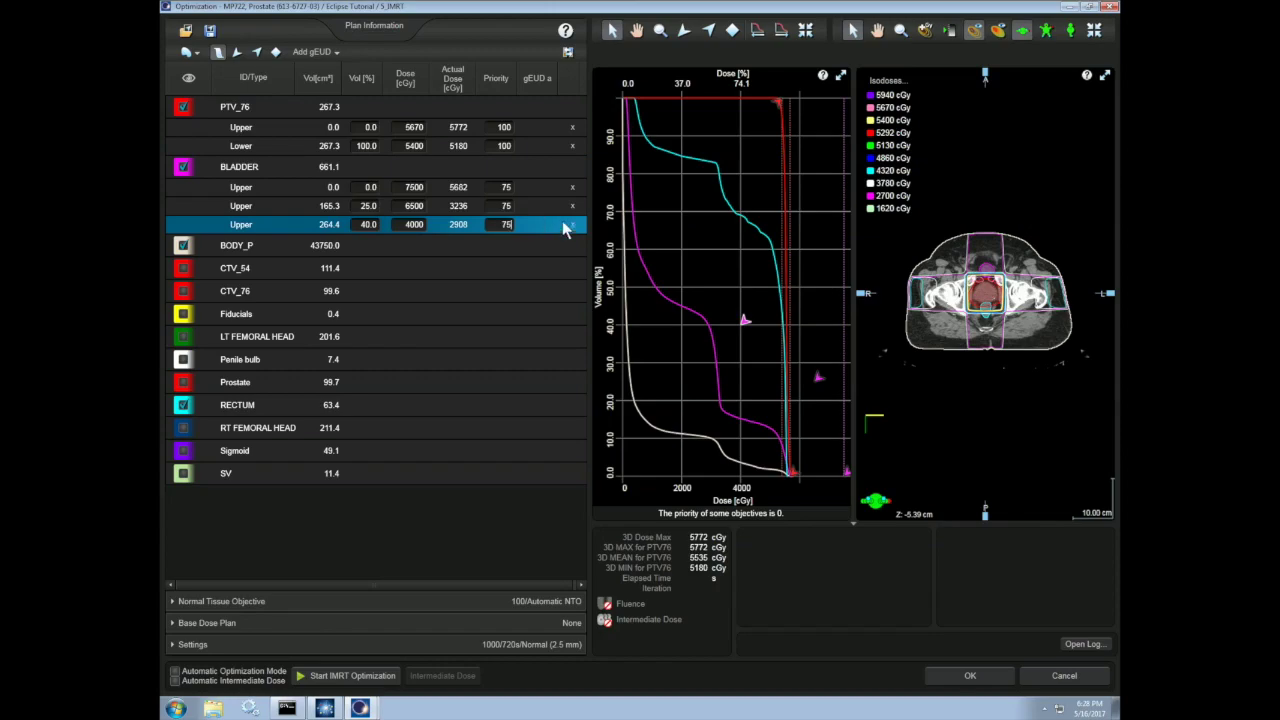
Step: Select RECTUM and add three upper dose objectives
{"action": "left_click", "coordinate": [250, 406]}
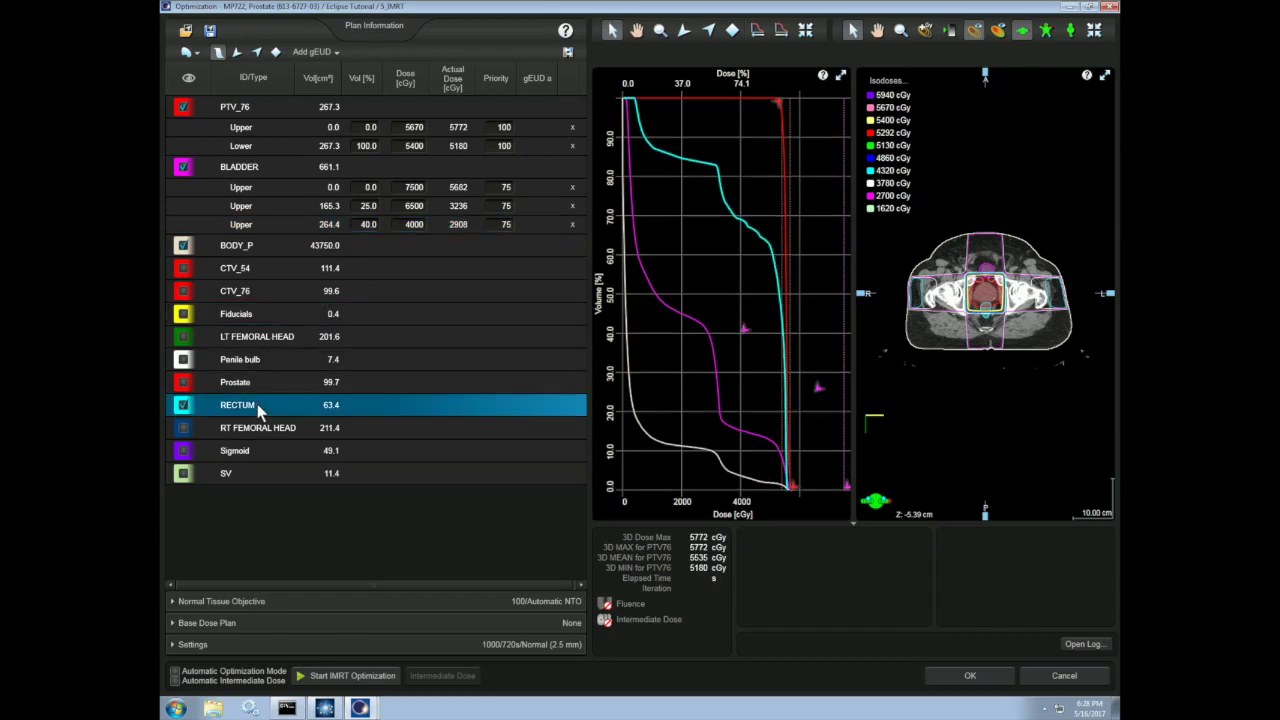
{"action": "left_click", "coordinate": [237, 53]}
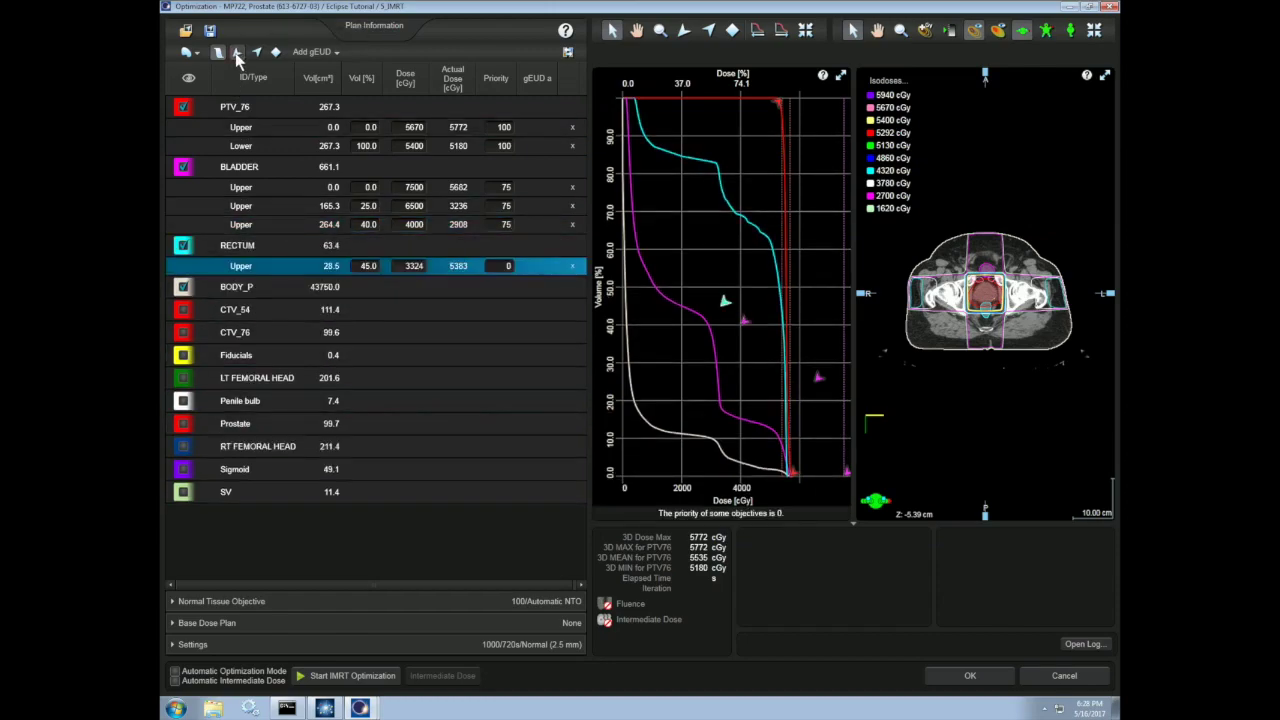
{"action": "left_click", "coordinate": [237, 53]}
{"action": "left_click", "coordinate": [237, 56]}
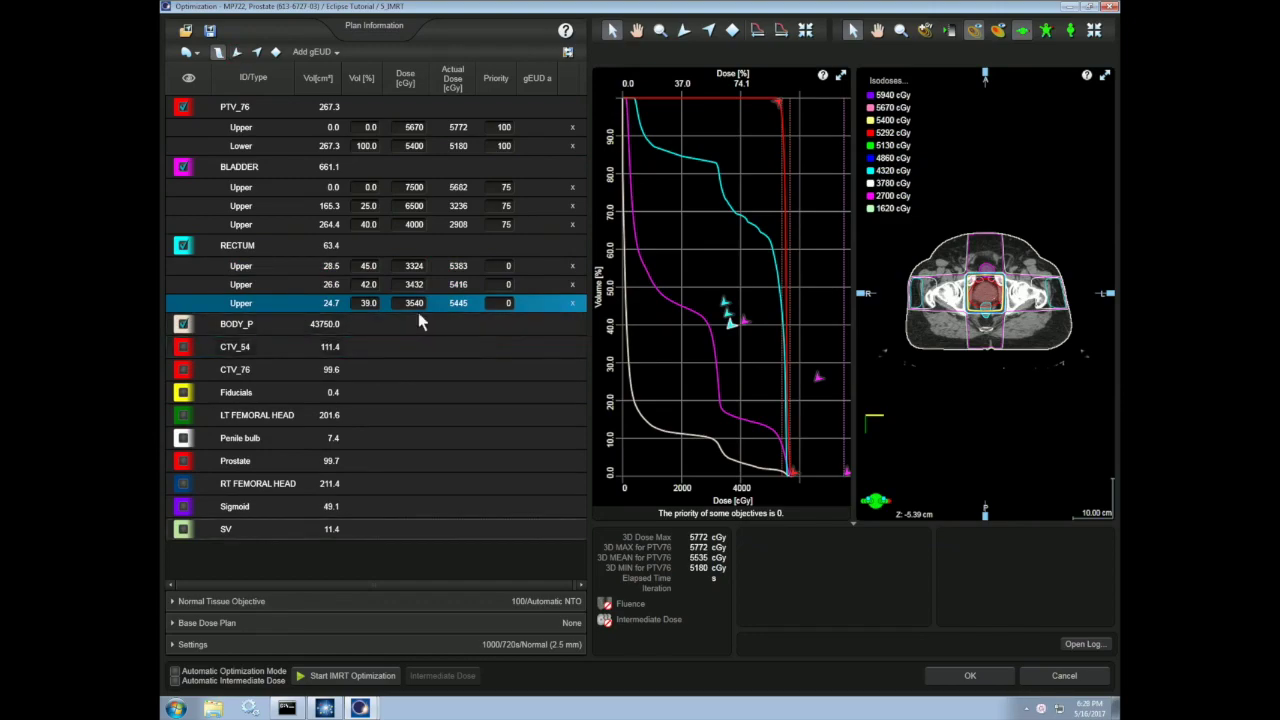
Step: Set the rectum objectives to 0%/7500 cGy, 17%/6500 cGy and 40%/4000 cGy
{"action": "left_click", "coordinate": [370, 266]}
{"action": "type", "text": "0"}
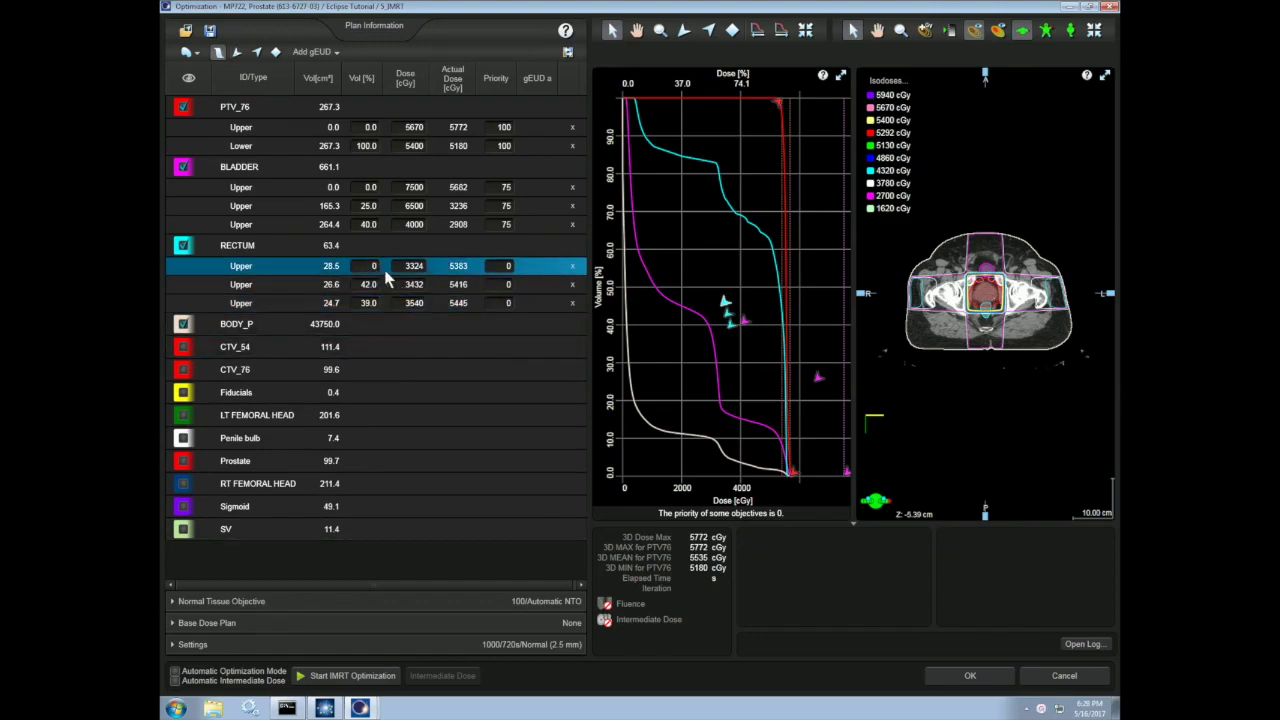
{"action": "left_click", "coordinate": [410, 266]}
{"action": "type", "text": "7500"}
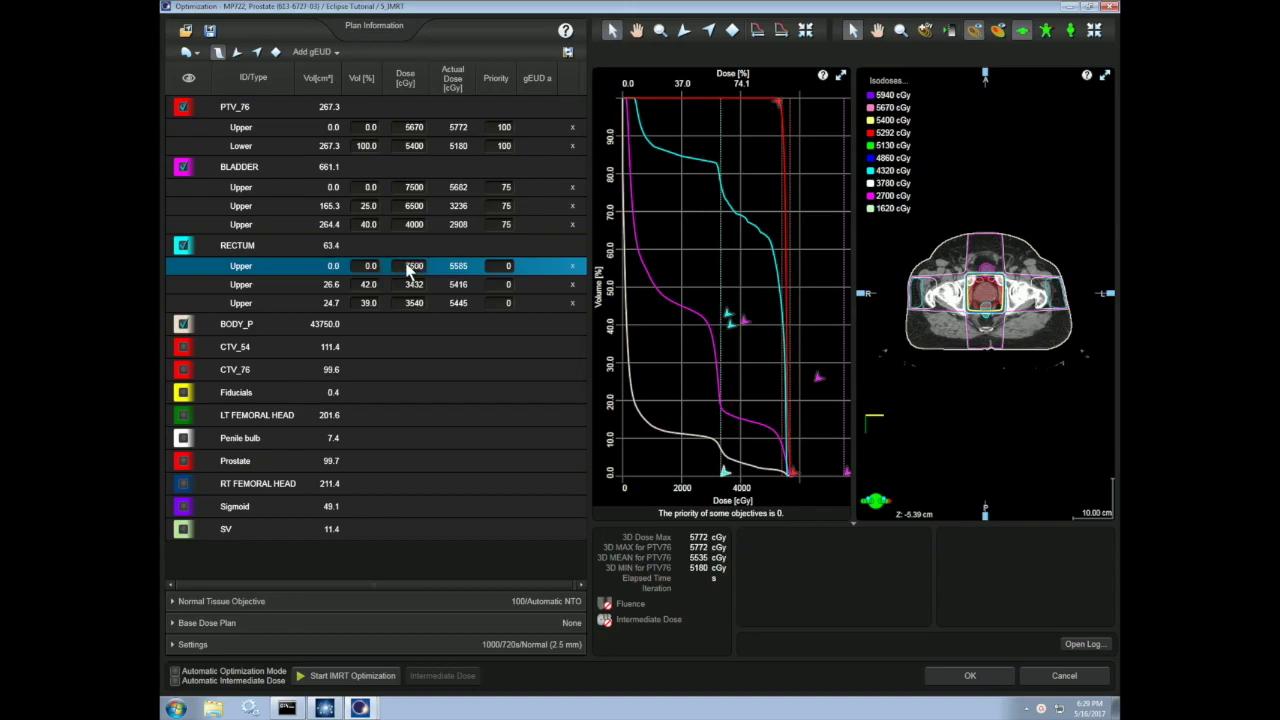
{"action": "left_click", "coordinate": [368, 285]}
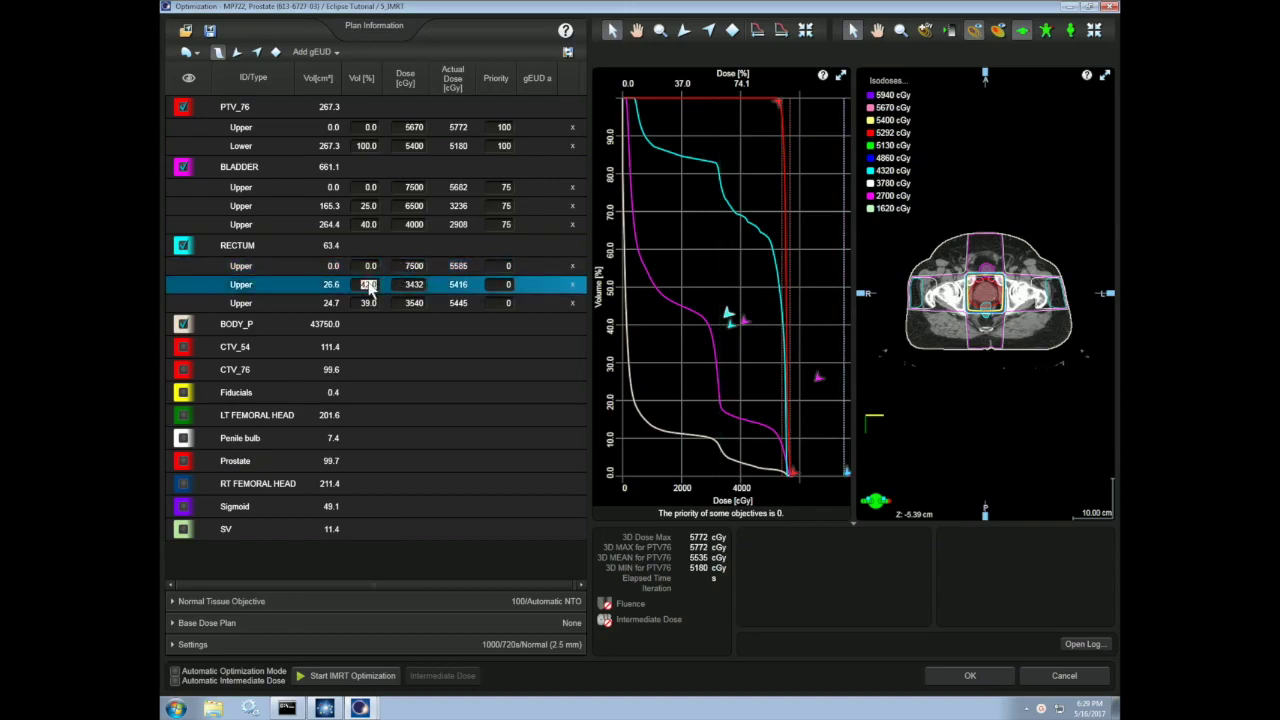
{"action": "key", "text": "BackSpace"}
{"action": "type", "text": "17"}
{"action": "left_click", "coordinate": [414, 285]}
{"action": "type", "text": "6500"}
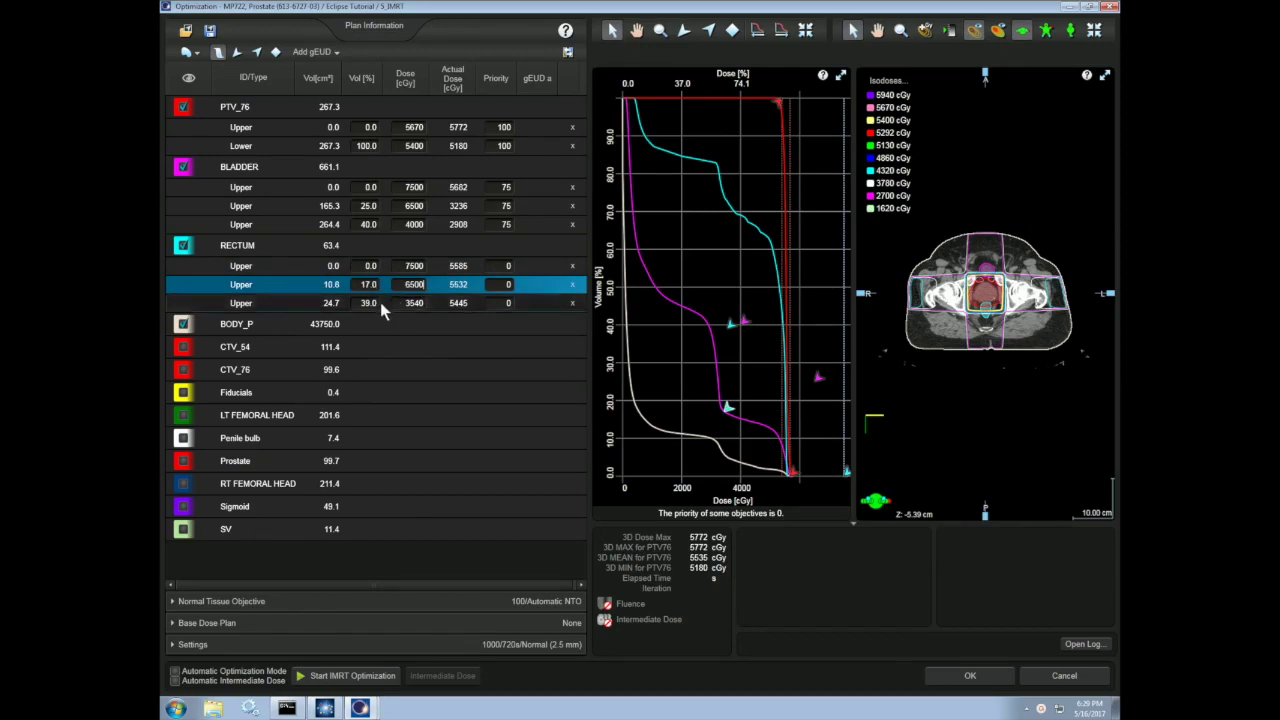
{"action": "left_click", "coordinate": [368, 303]}
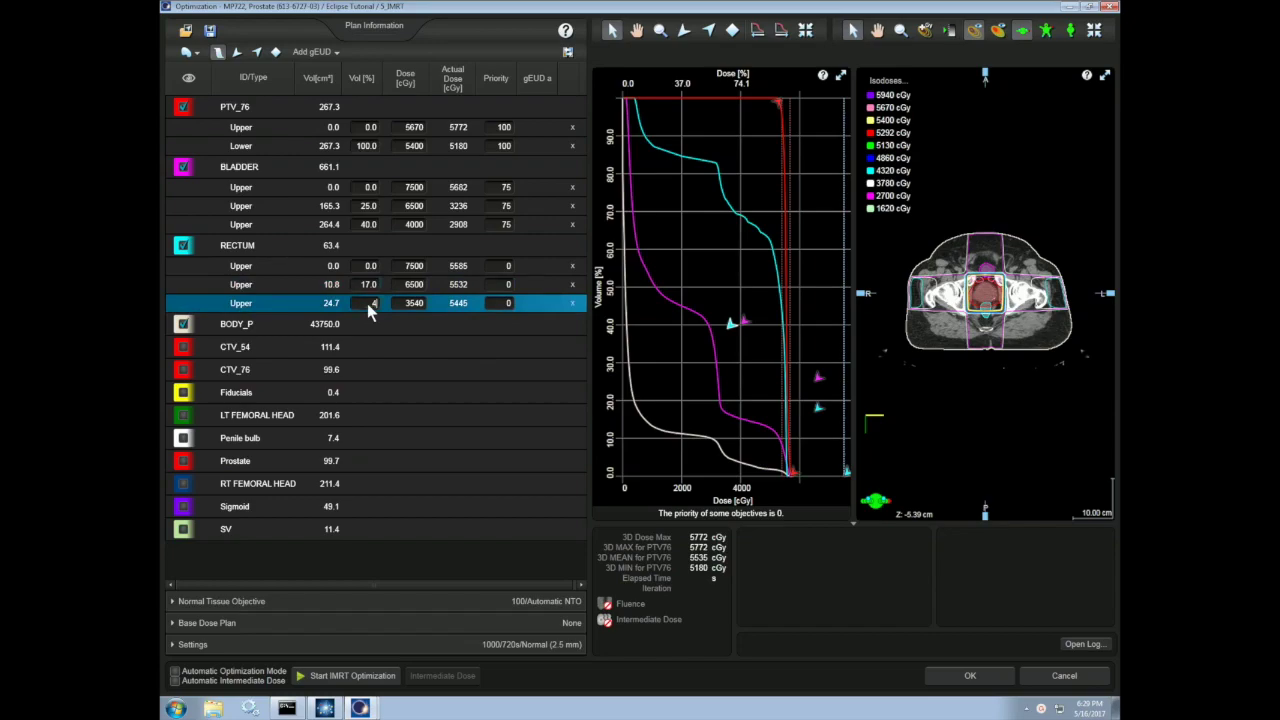
{"action": "left_click", "coordinate": [414, 303]}
Step: Give all three rectum objectives priority 75
{"action": "left_click", "coordinate": [490, 266]}
{"action": "type", "text": "75"}
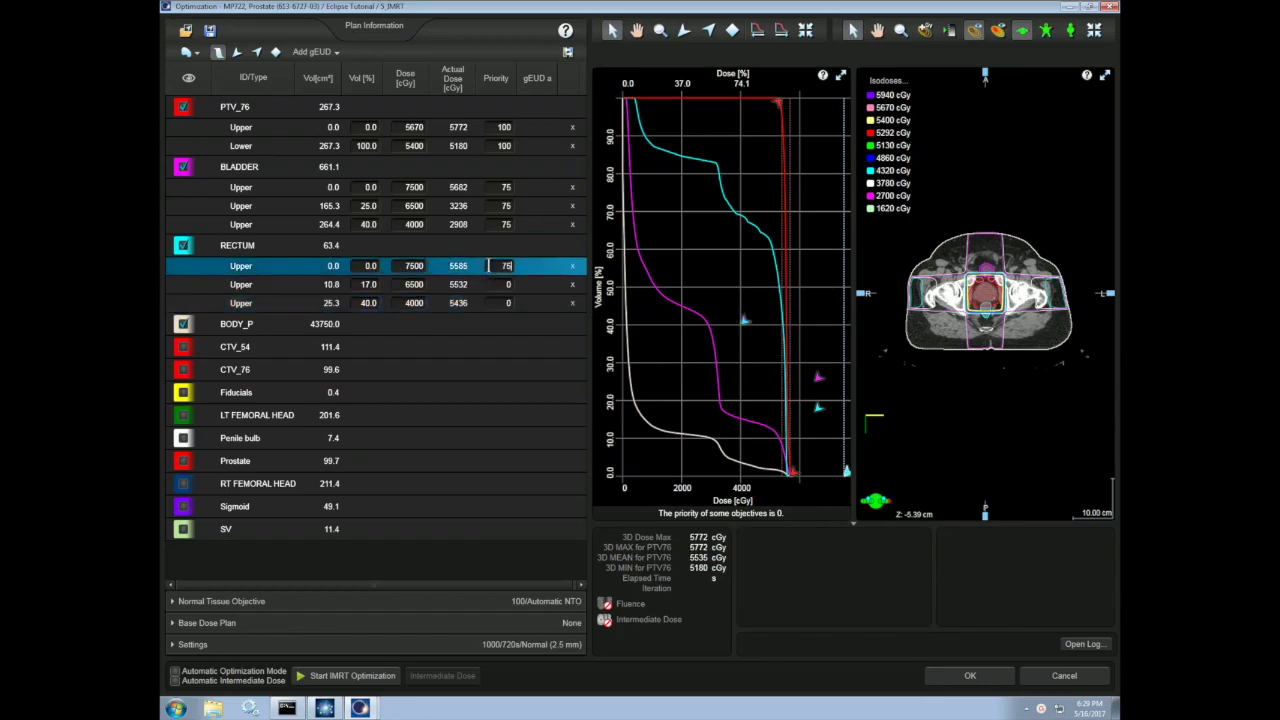
{"action": "left_click", "coordinate": [492, 284]}
{"action": "type", "text": "75"}
{"action": "left_click", "coordinate": [497, 303]}
{"action": "type", "text": "75"}
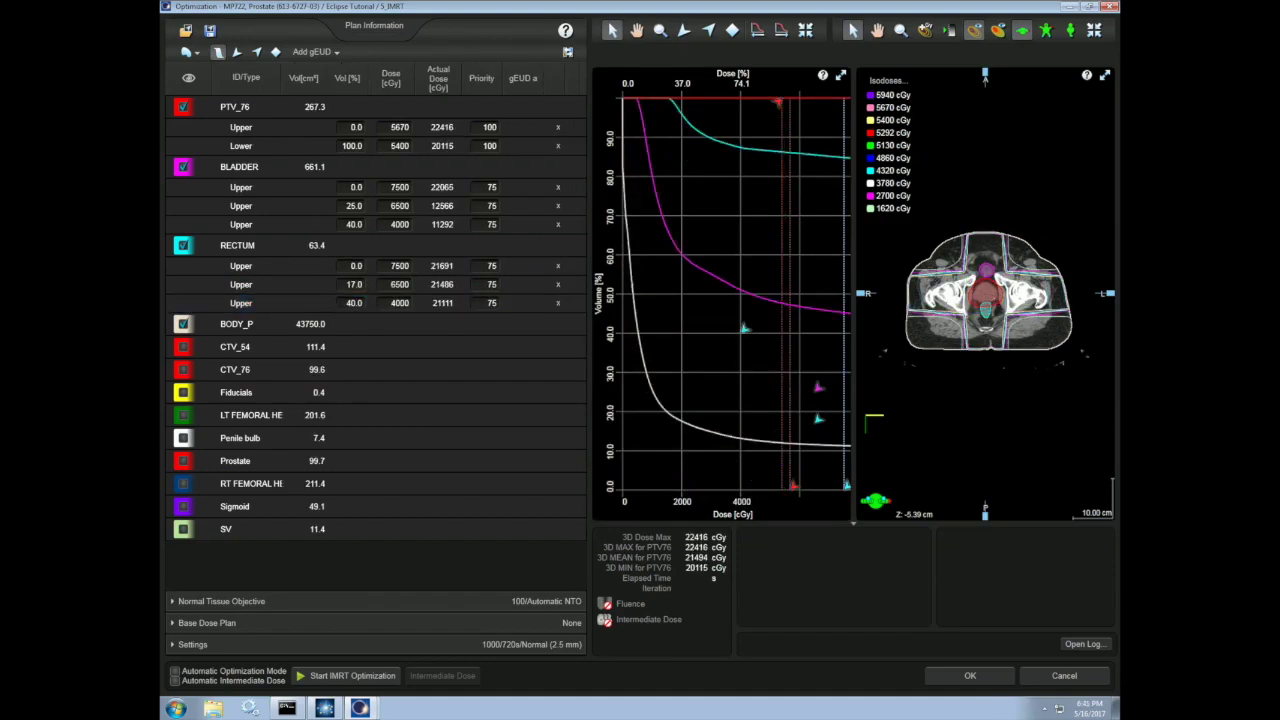
Step: Run the IMRT optimization until the DVH shows Converged, then stop and accept the fluences
{"action": "left_click", "coordinate": [346, 678]}
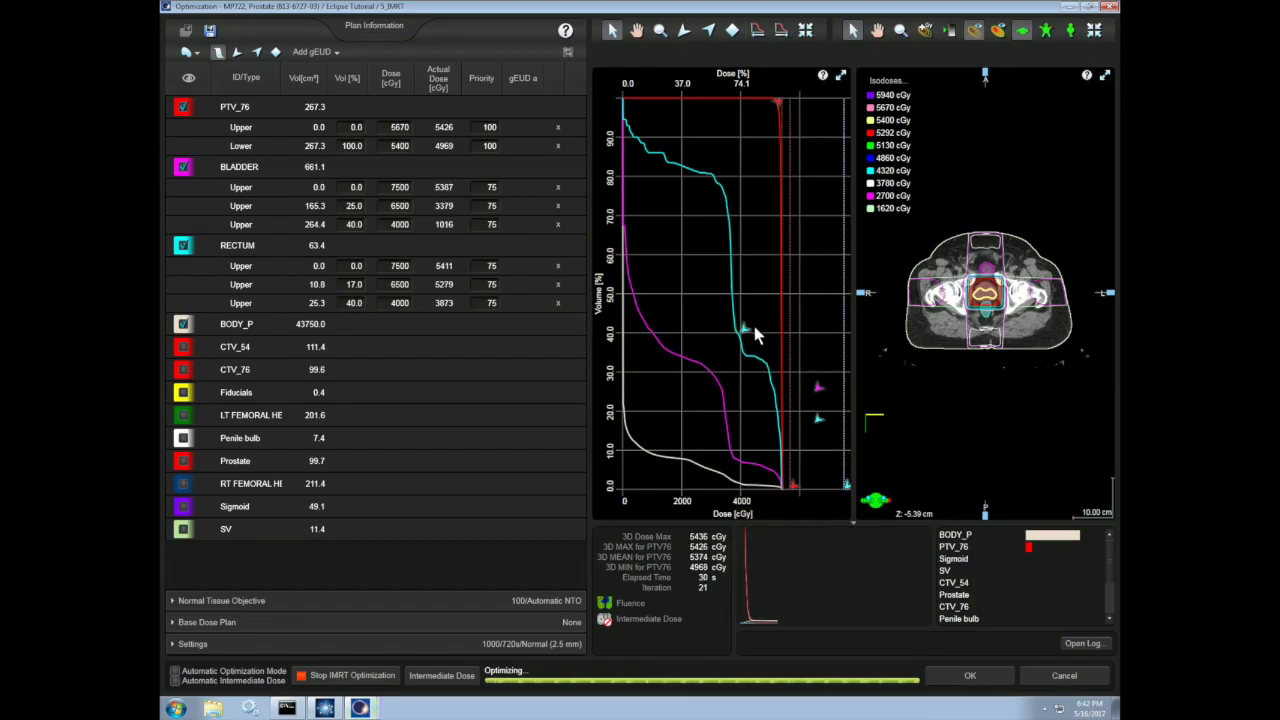
{"action": "mouse_move", "coordinate": [743, 328]}
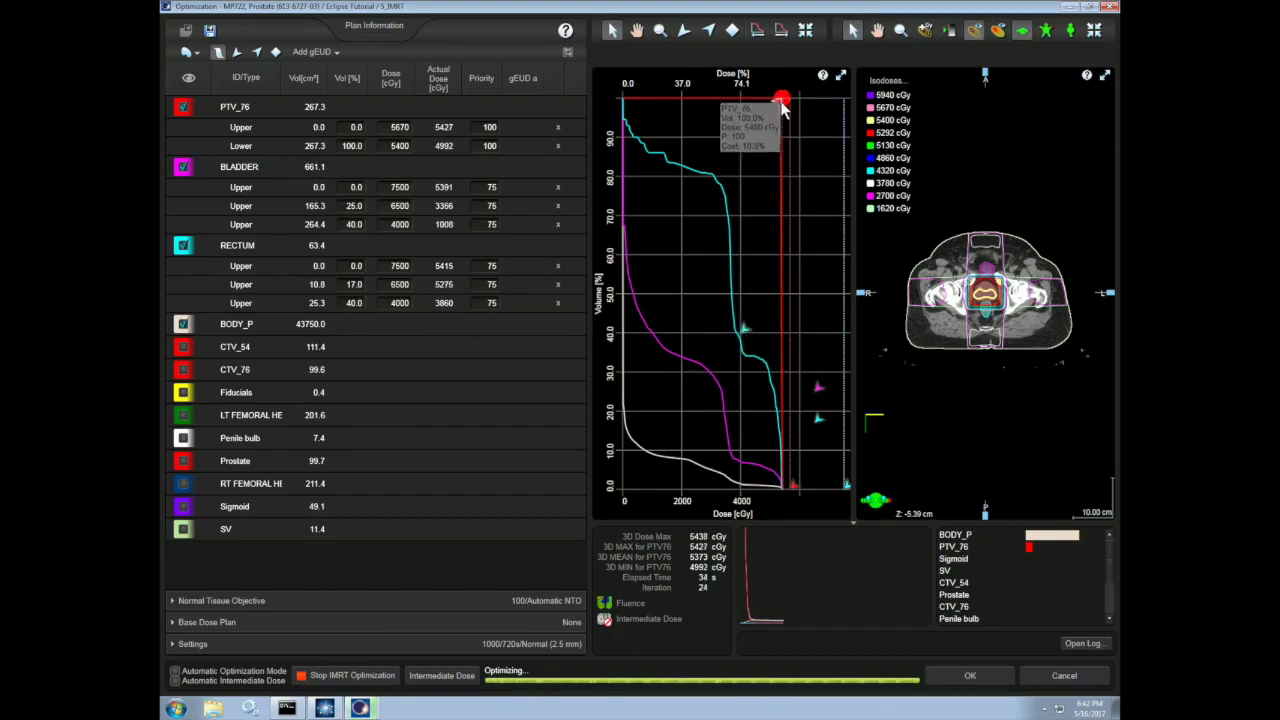
{"action": "mouse_move", "coordinate": [781, 104]}
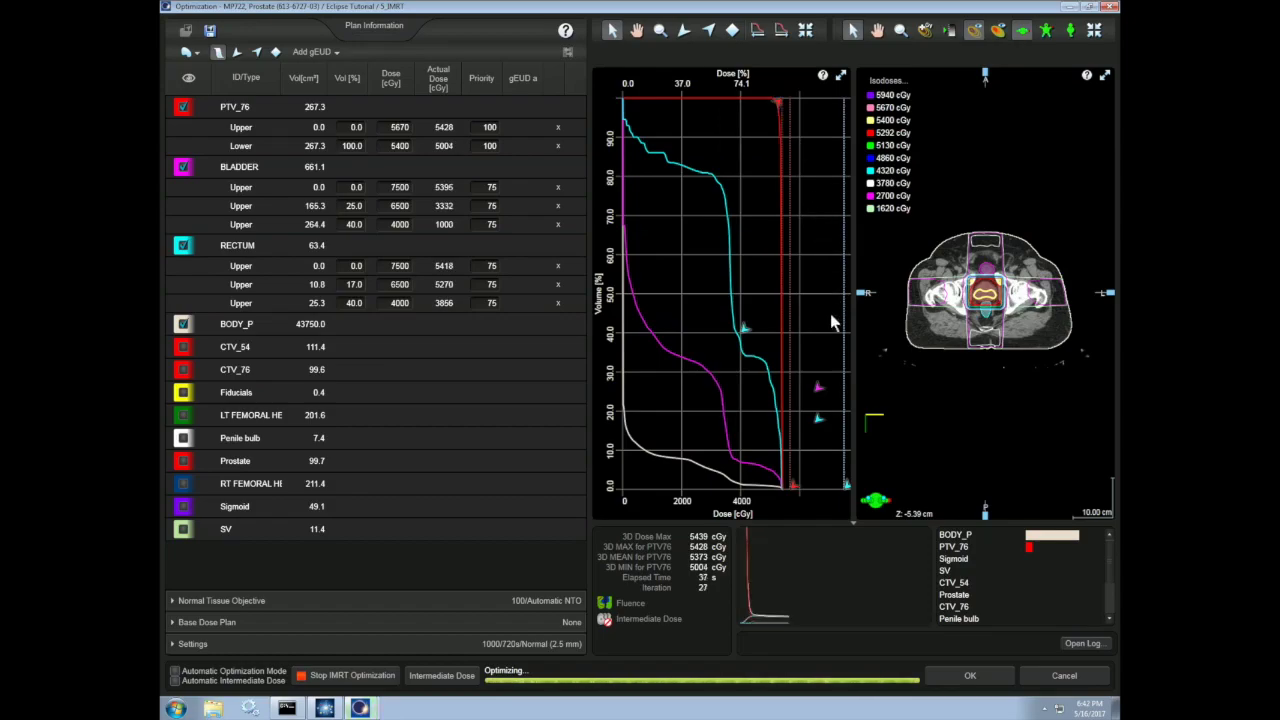
{"action": "mouse_move", "coordinate": [818, 390]}
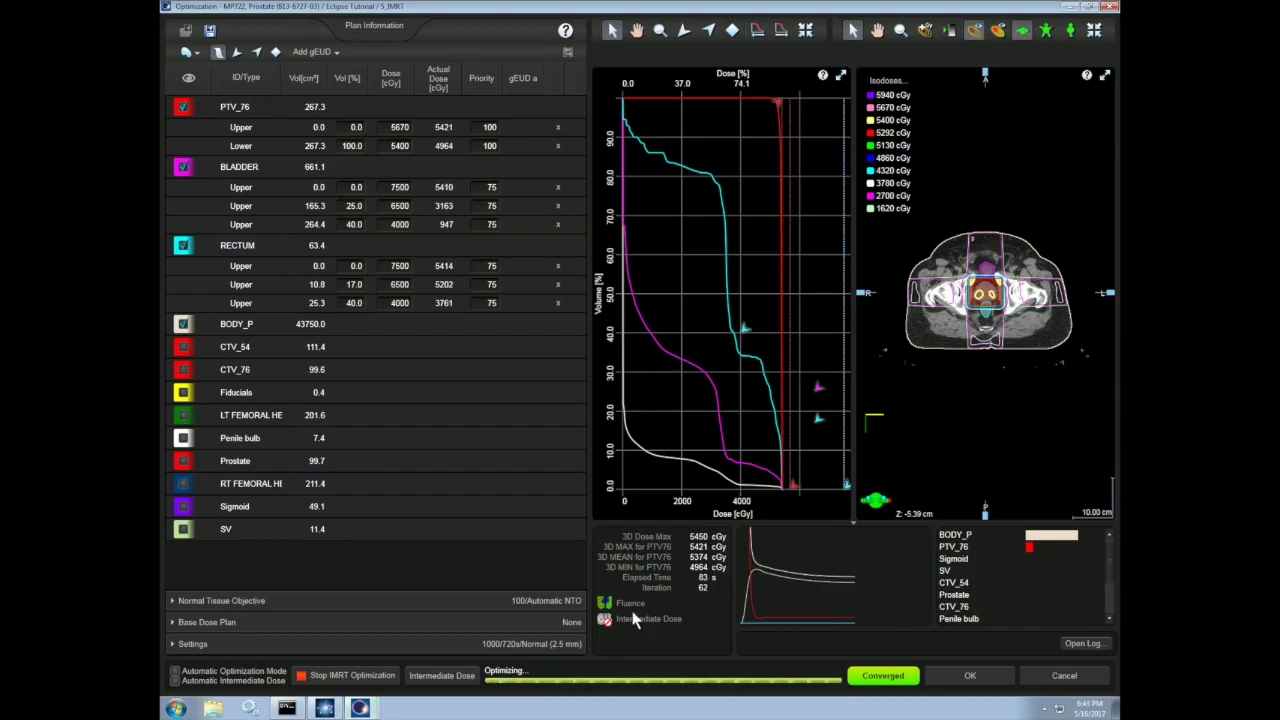
{"action": "left_click", "coordinate": [365, 679]}
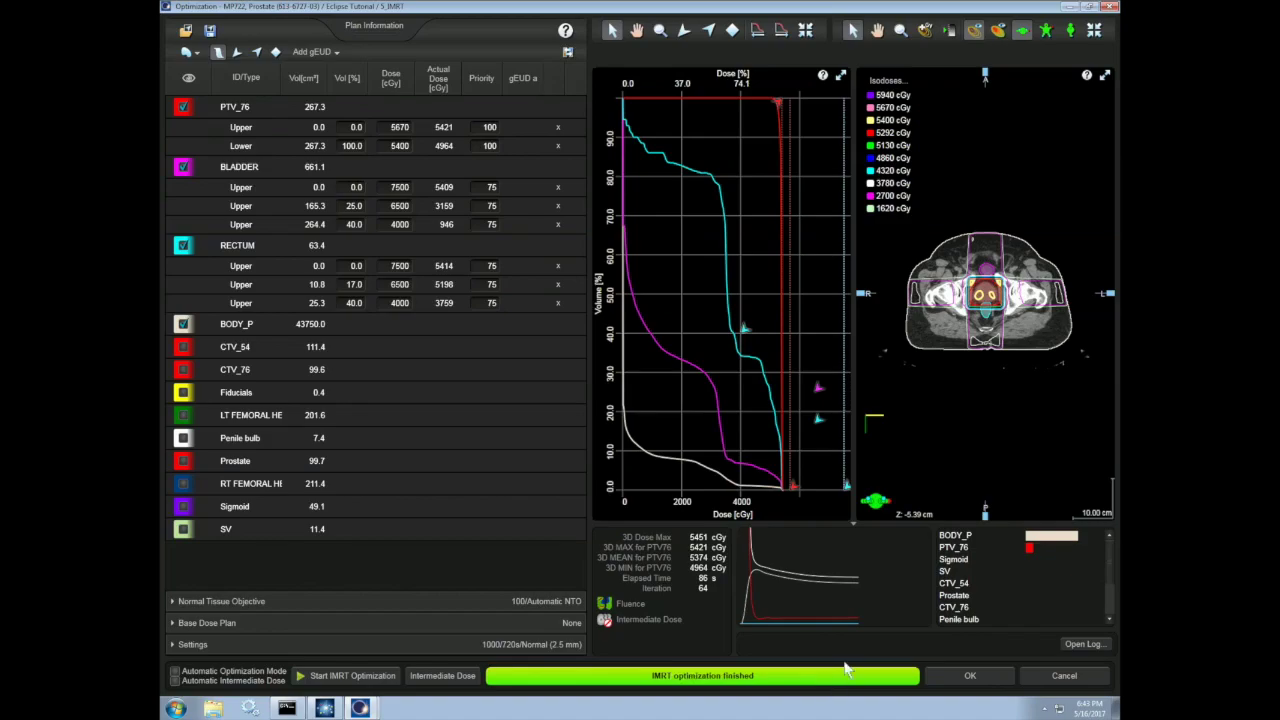
{"action": "left_click", "coordinate": [938, 670]}
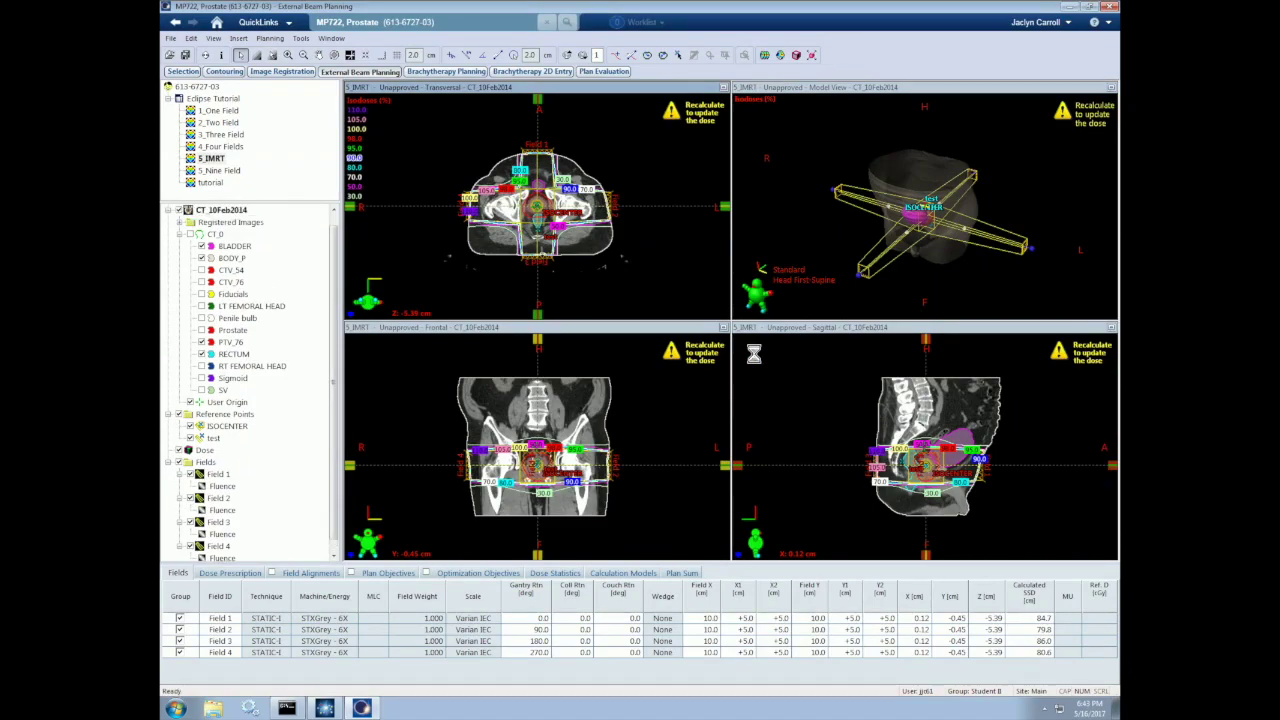
Step: Calculate the 5_IMRT dose using the Smart LMC leaf motion calculator with sliding-window delivery
{"action": "left_click", "coordinate": [765, 56]}
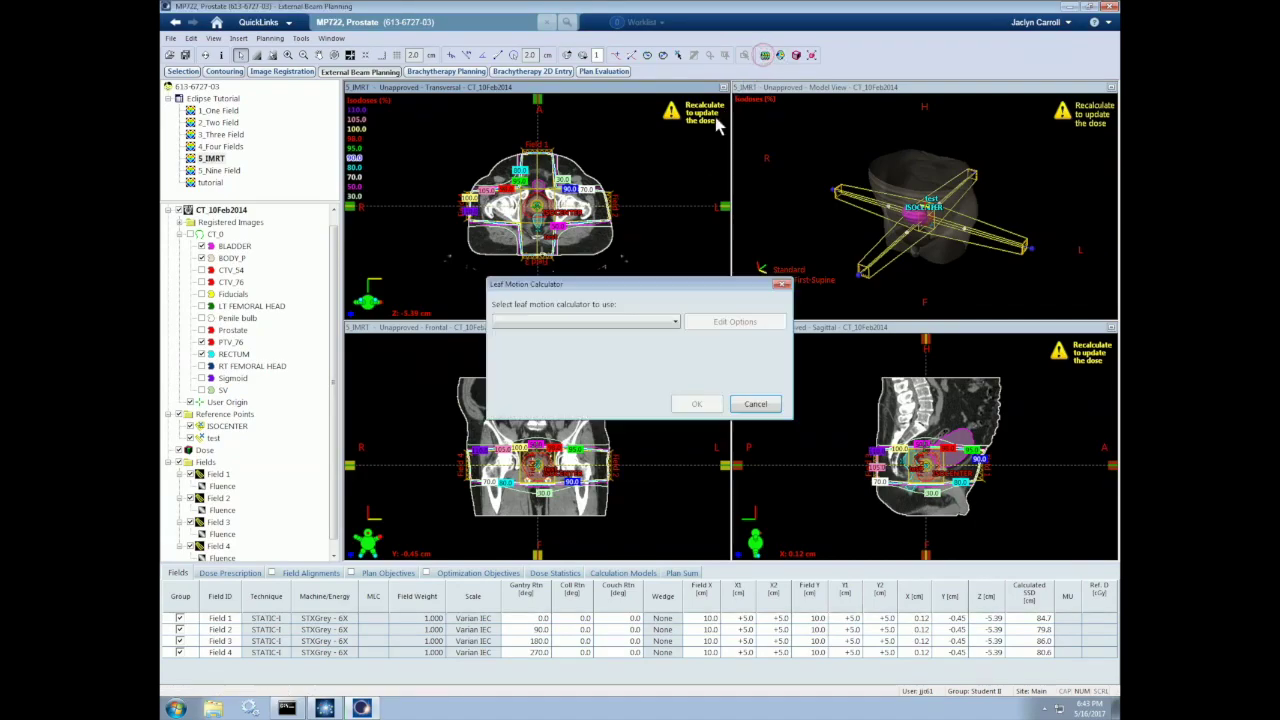
{"action": "left_click", "coordinate": [659, 324]}
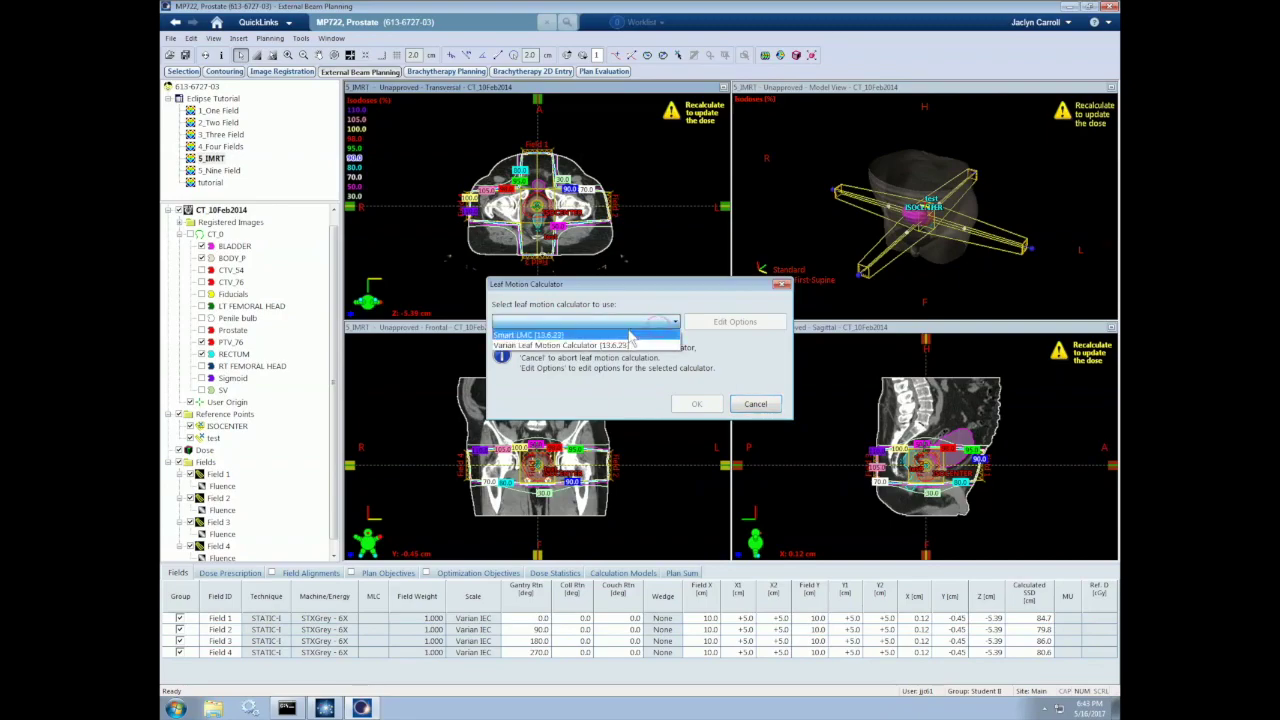
{"action": "left_click", "coordinate": [560, 336]}
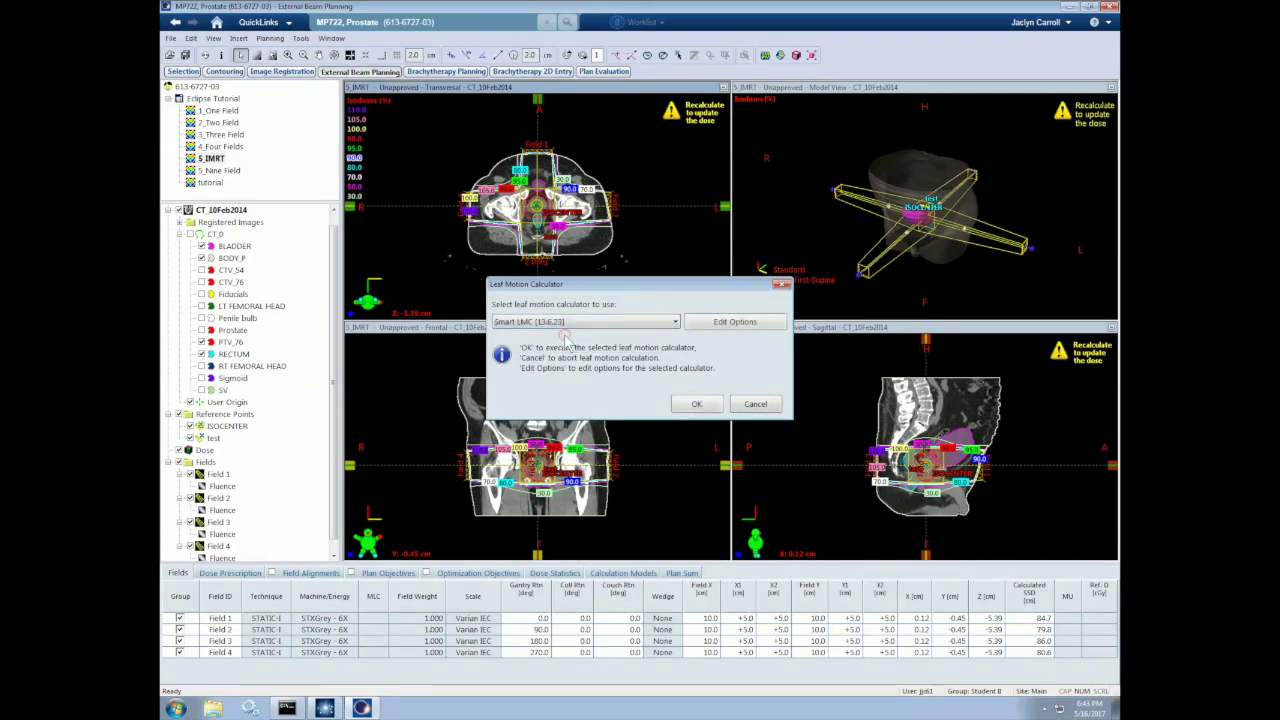
{"action": "left_click", "coordinate": [685, 411]}
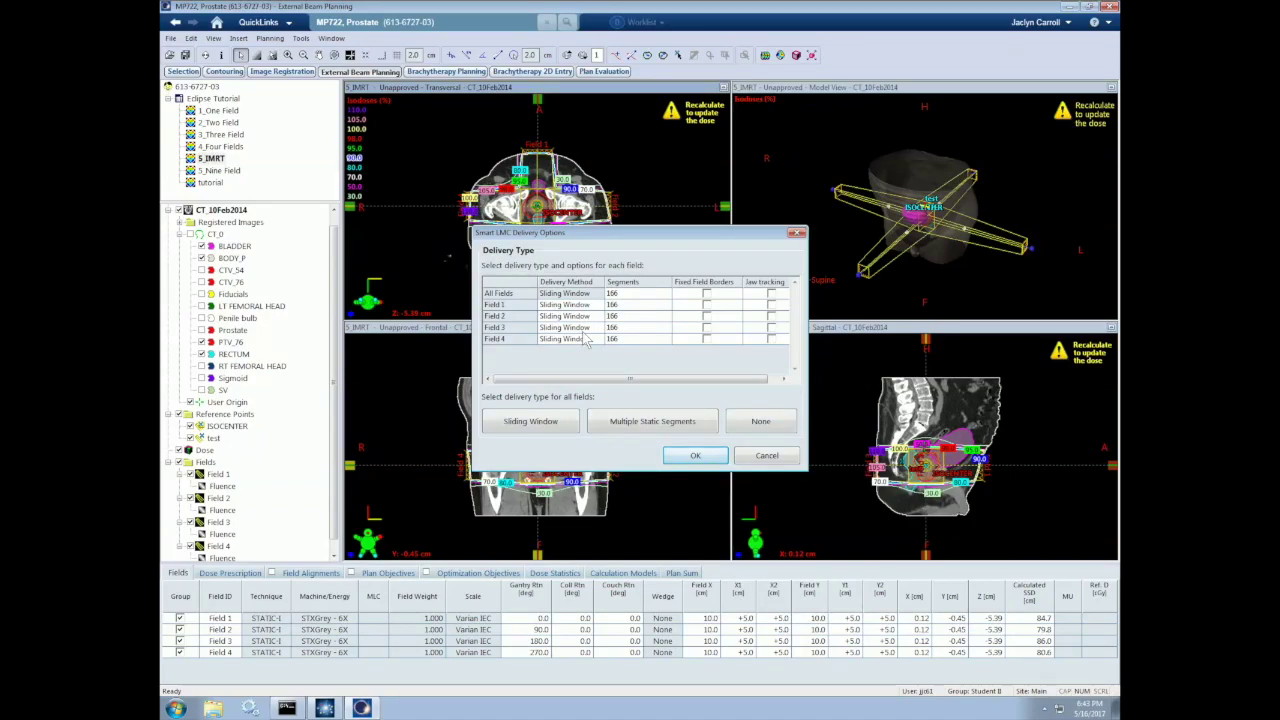
{"action": "left_click", "coordinate": [681, 457]}
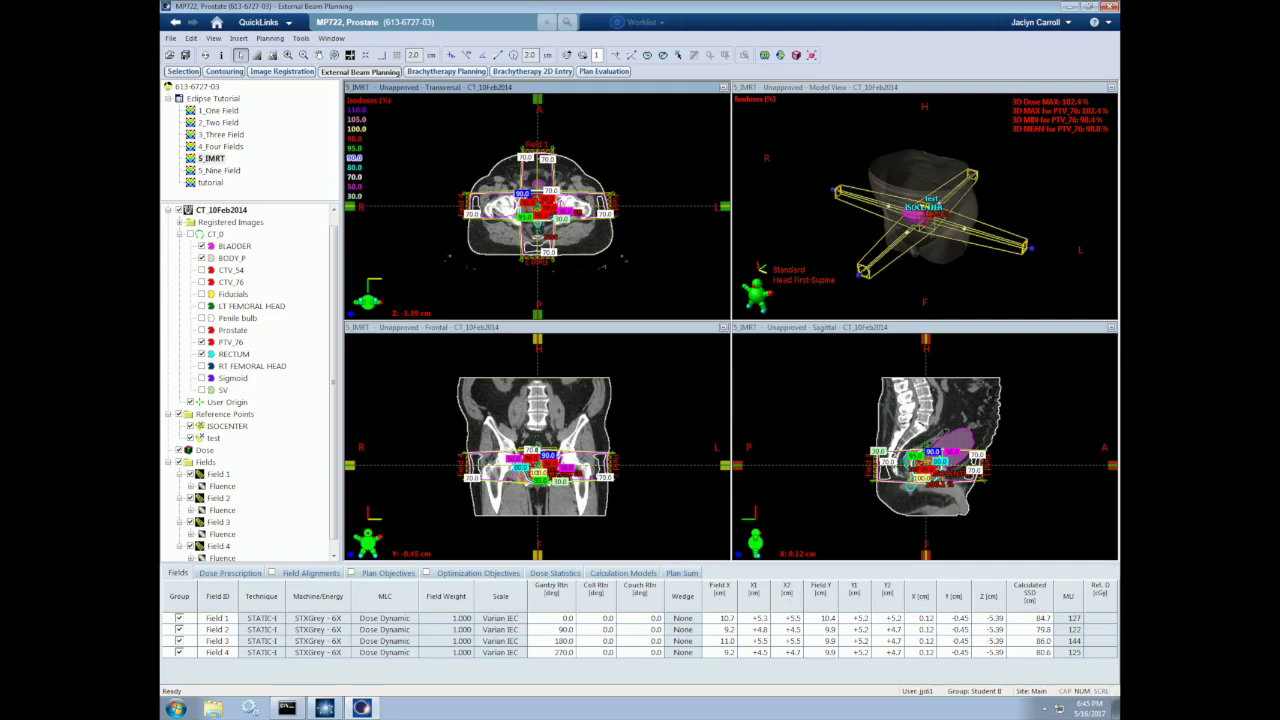
Step: Set the Model View to Field 1's beam's-eye view and play its MLC leaf motion
{"action": "right_click", "coordinate": [767, 210]}
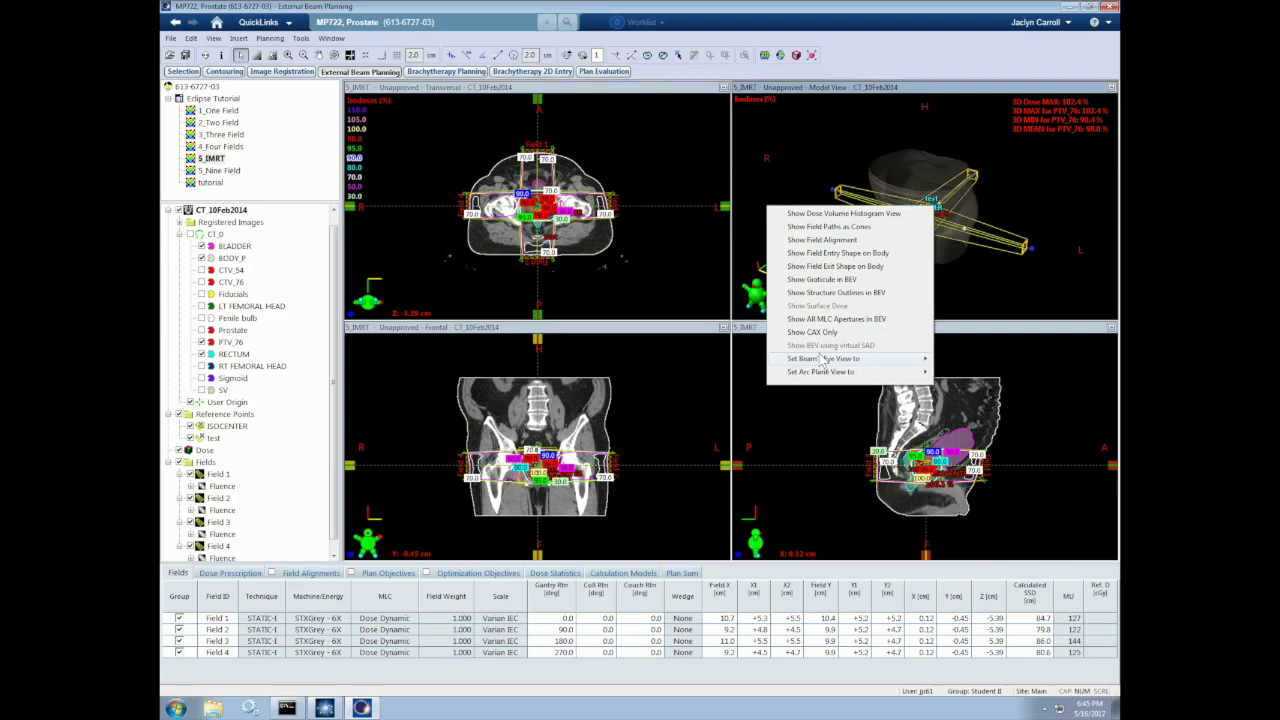
{"action": "mouse_move", "coordinate": [820, 360]}
{"action": "left_click", "coordinate": [957, 359]}
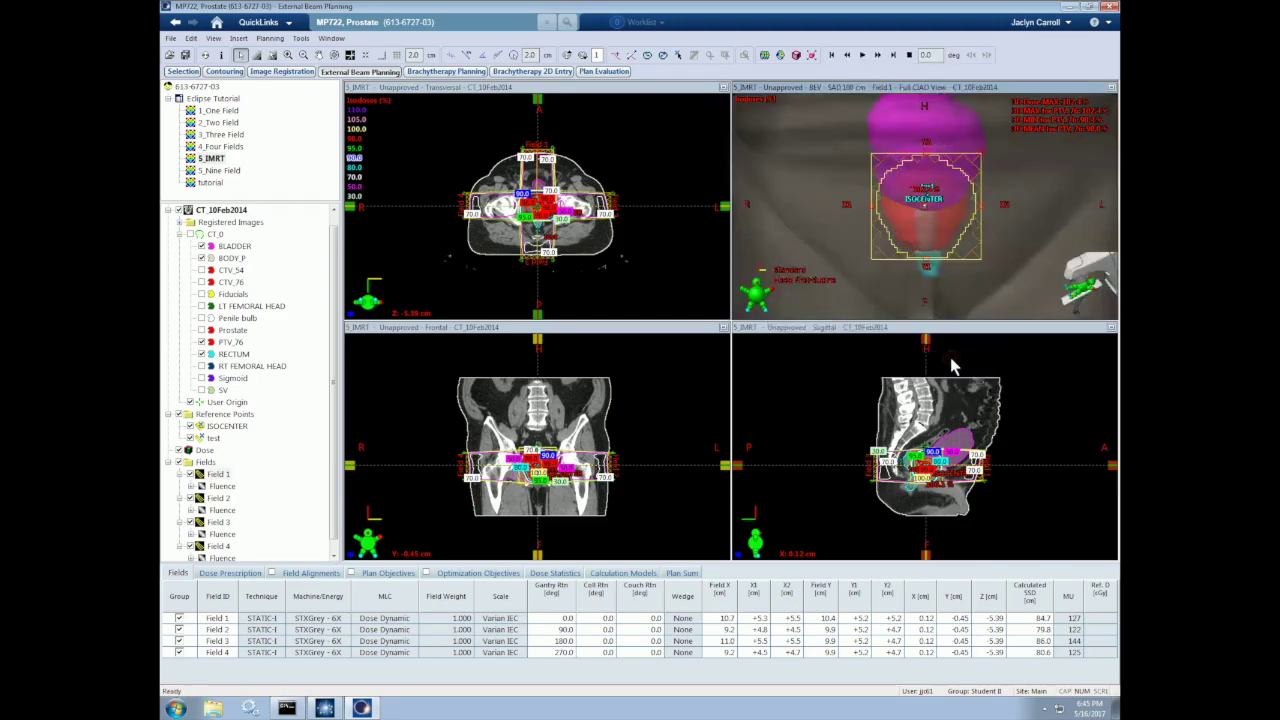
{"action": "left_click", "coordinate": [862, 55]}
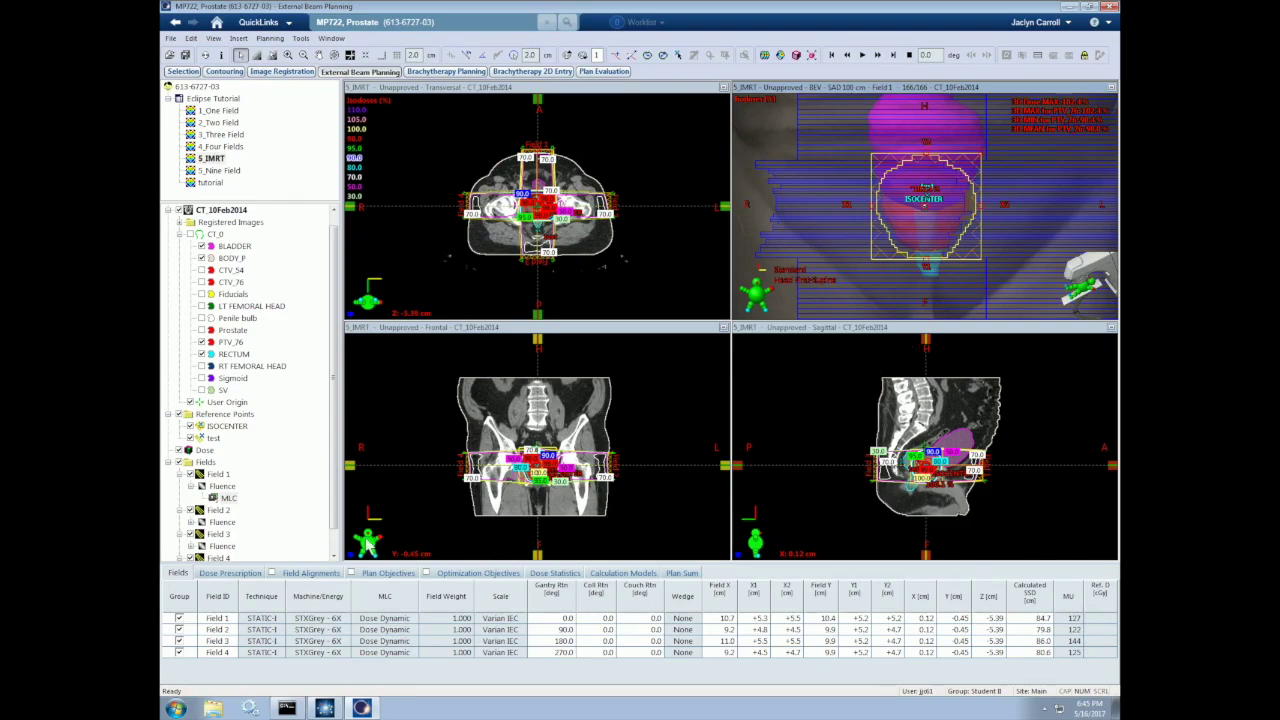
{"action": "left_click", "coordinate": [238, 575]}
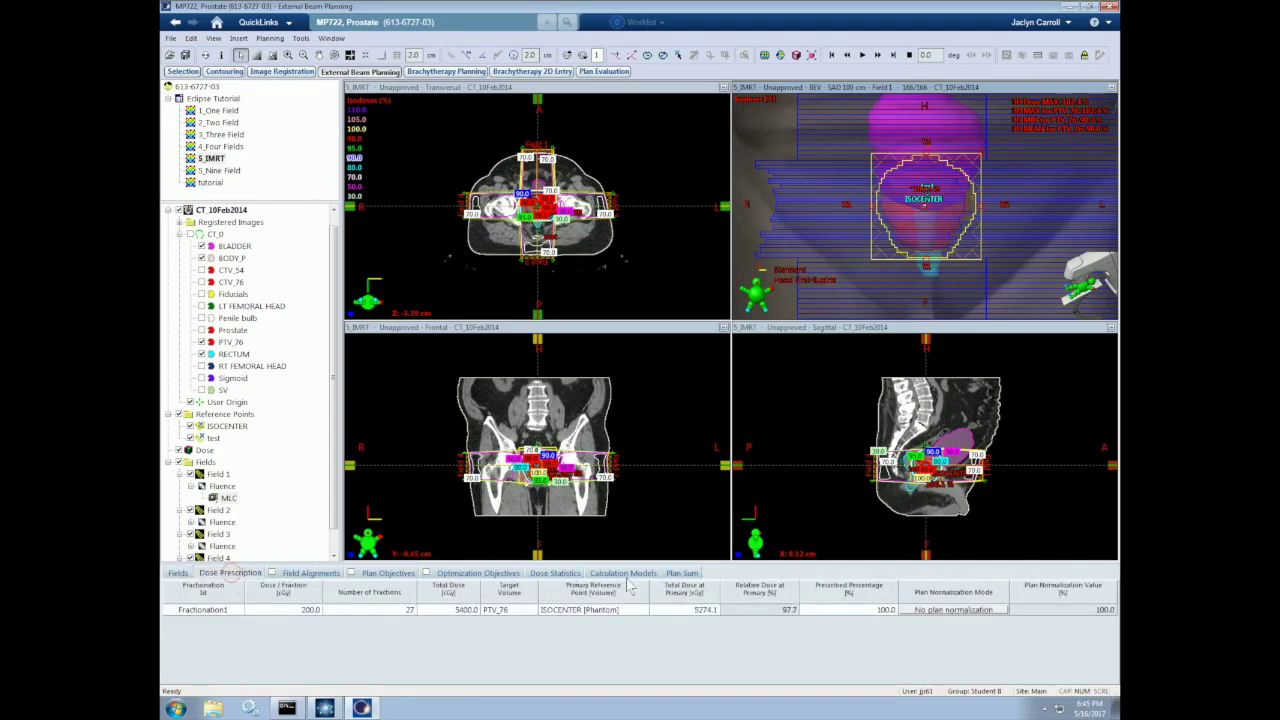
Step: Set Plan Normalization Mode to '% covers' with 95% of target volume, then apply and confirm
{"action": "double_click", "coordinate": [930, 610]}
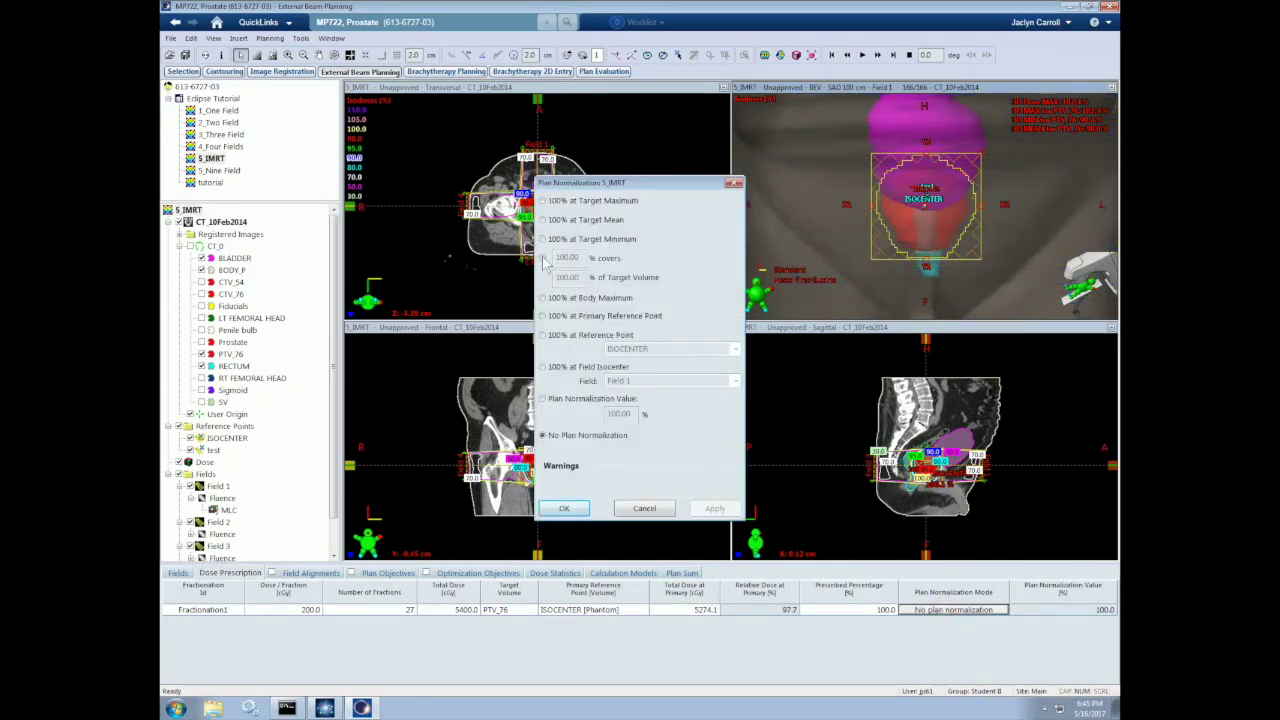
{"action": "left_click", "coordinate": [542, 258]}
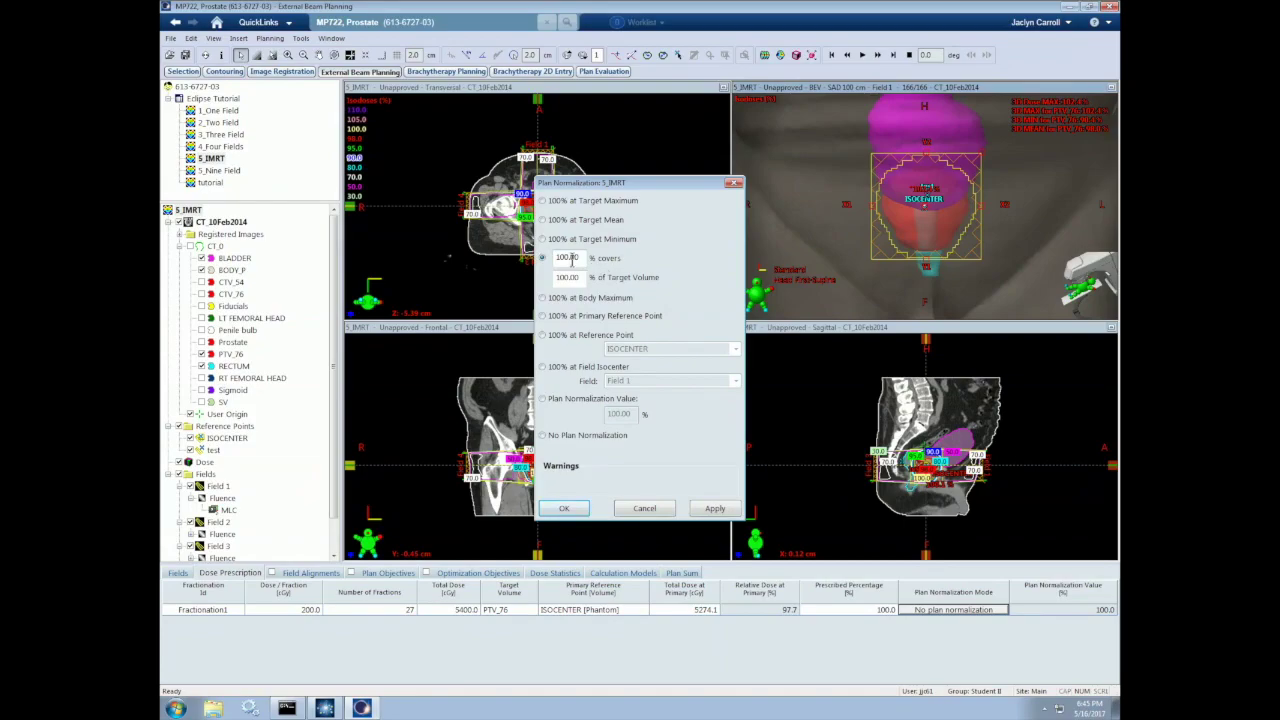
{"action": "double_click", "coordinate": [572, 280]}
{"action": "type", "text": "95"}
{"action": "left_click", "coordinate": [712, 508]}
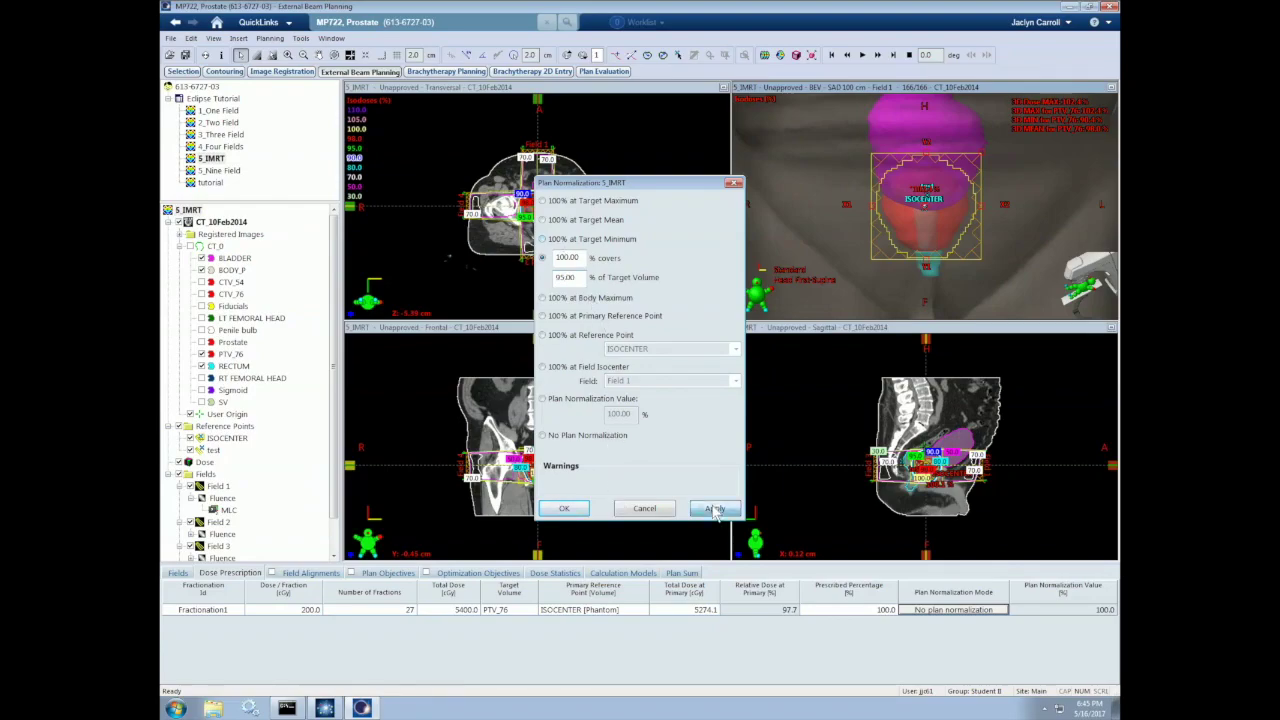
{"action": "left_click", "coordinate": [567, 508]}
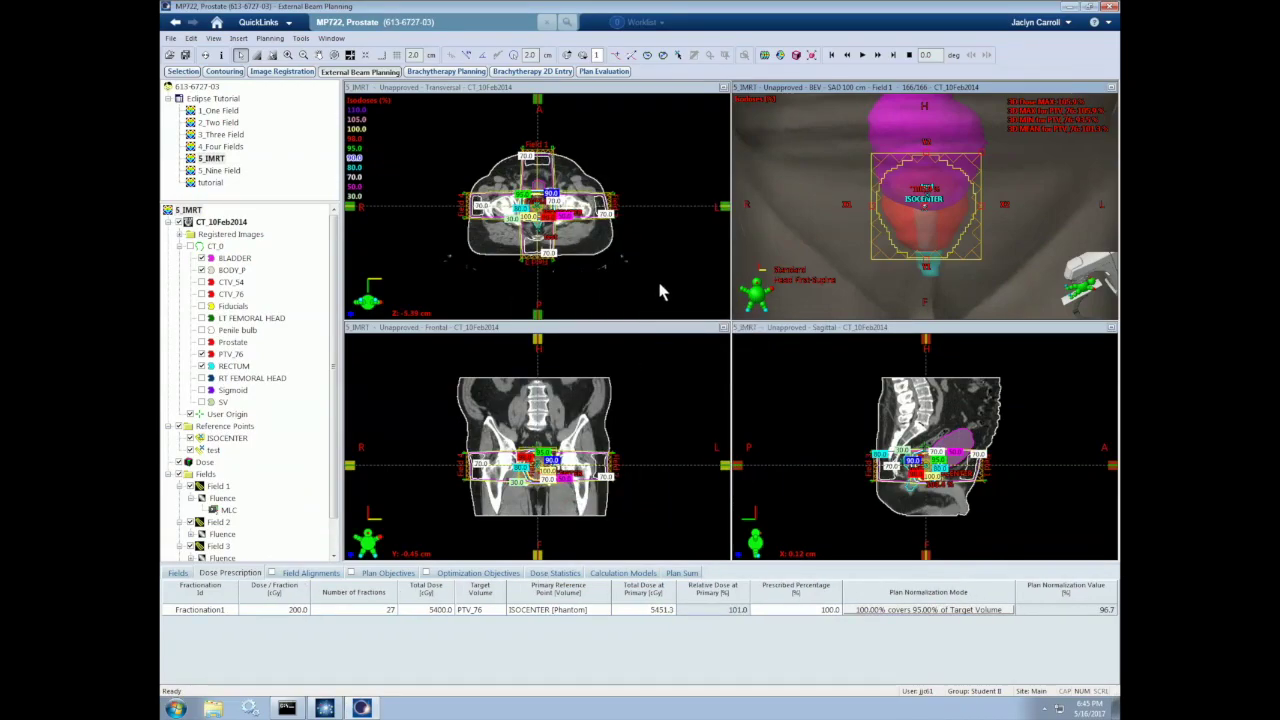